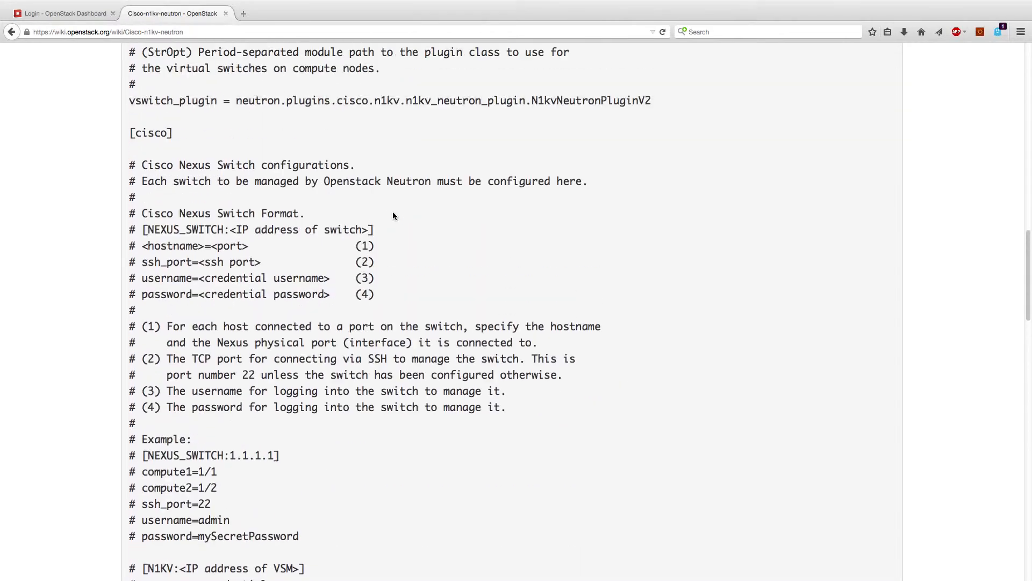
scroll(393, 216, "up", 5)
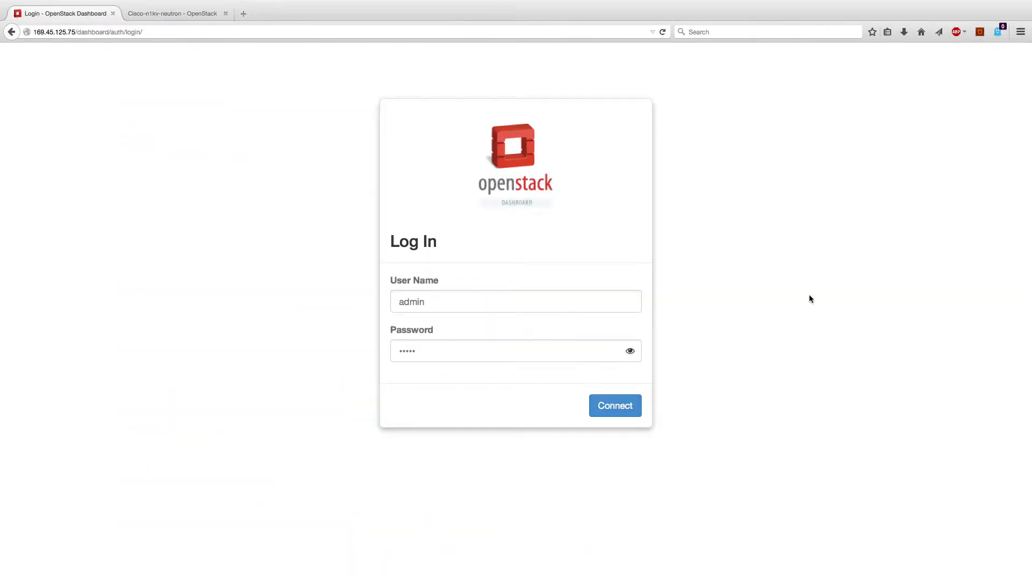
Log in to the dashboard and open Network > Network Topology
left_click(620, 407)
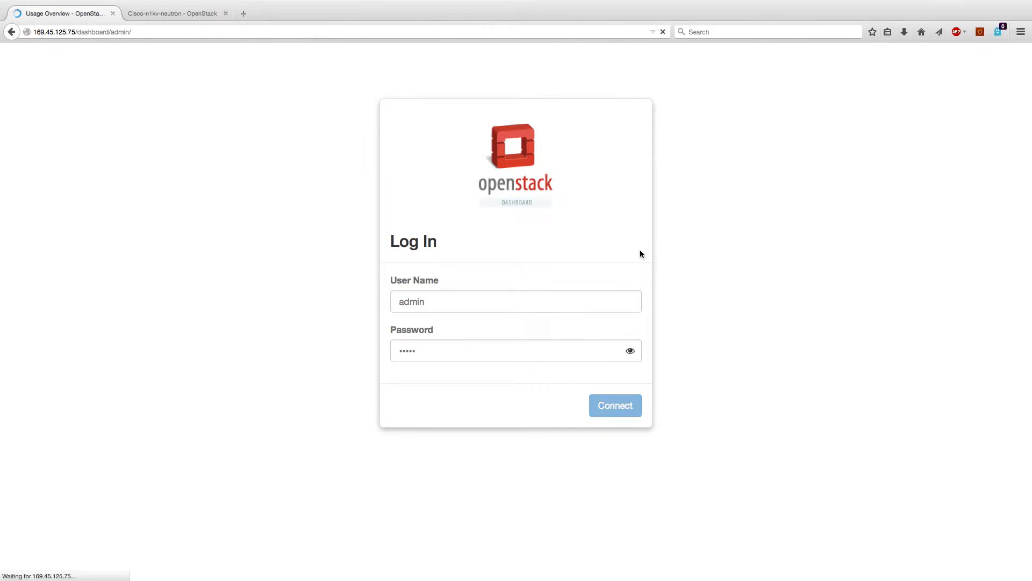
left_click(123, 120)
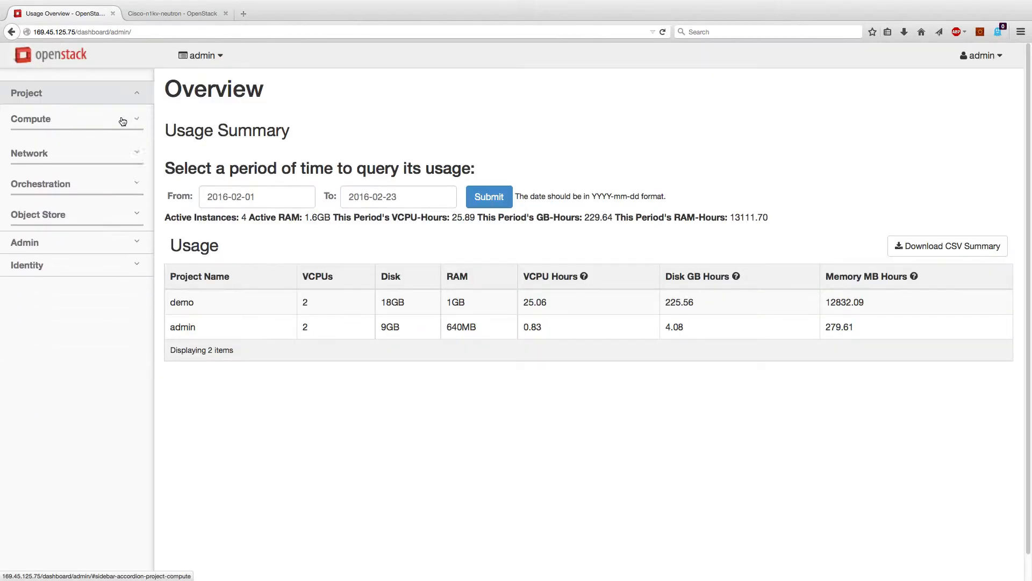
left_click(119, 150)
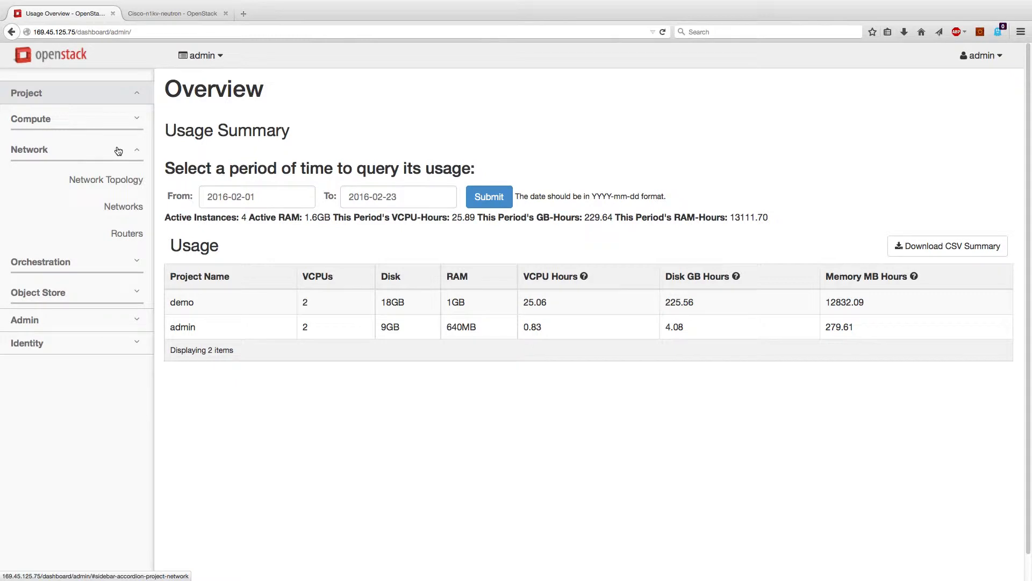
left_click(121, 183)
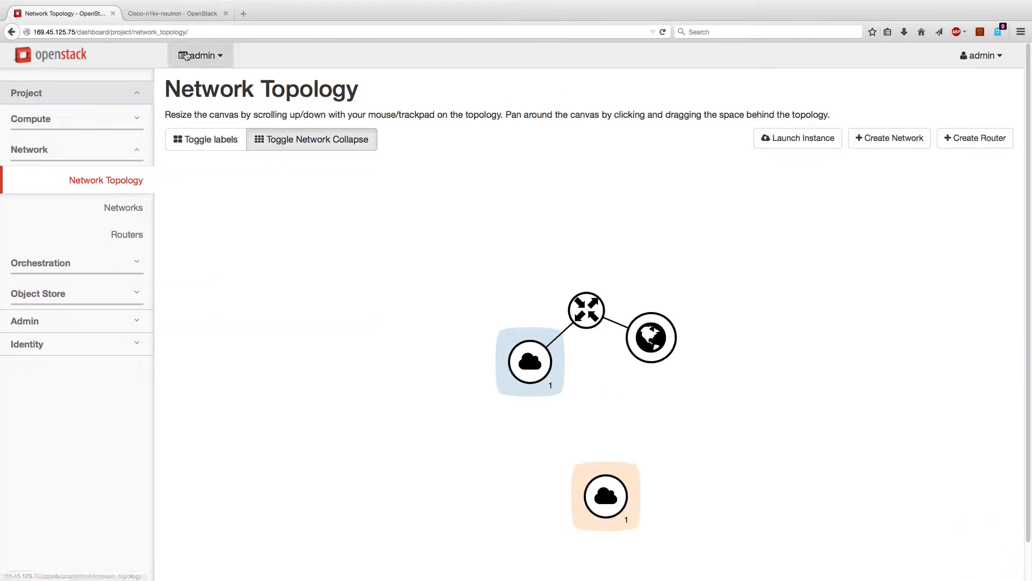
Label the topology nodes and expand networks to reveal instances web-vm and network-vm
left_click(222, 60)
left_click(222, 62)
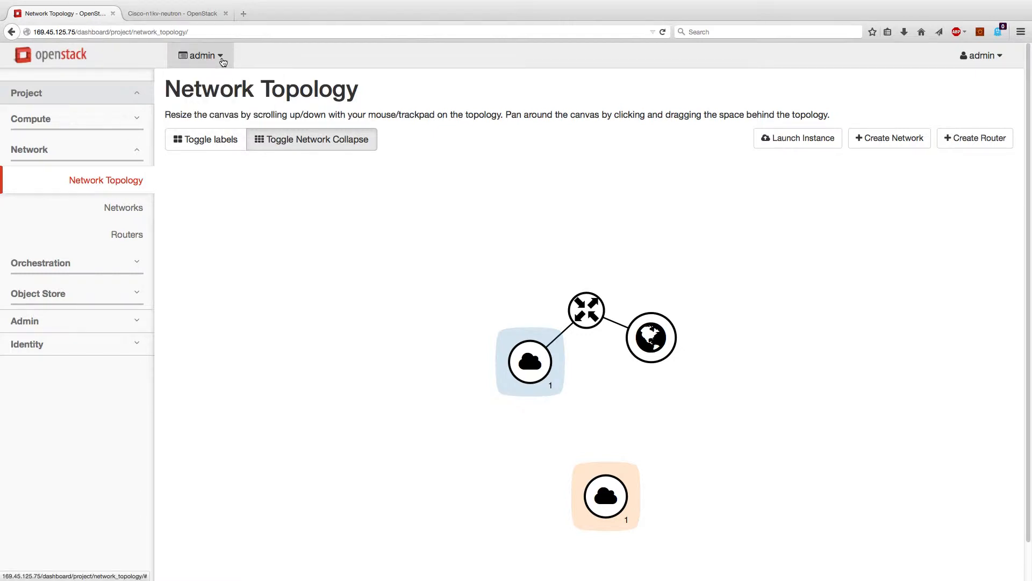
left_click(225, 143)
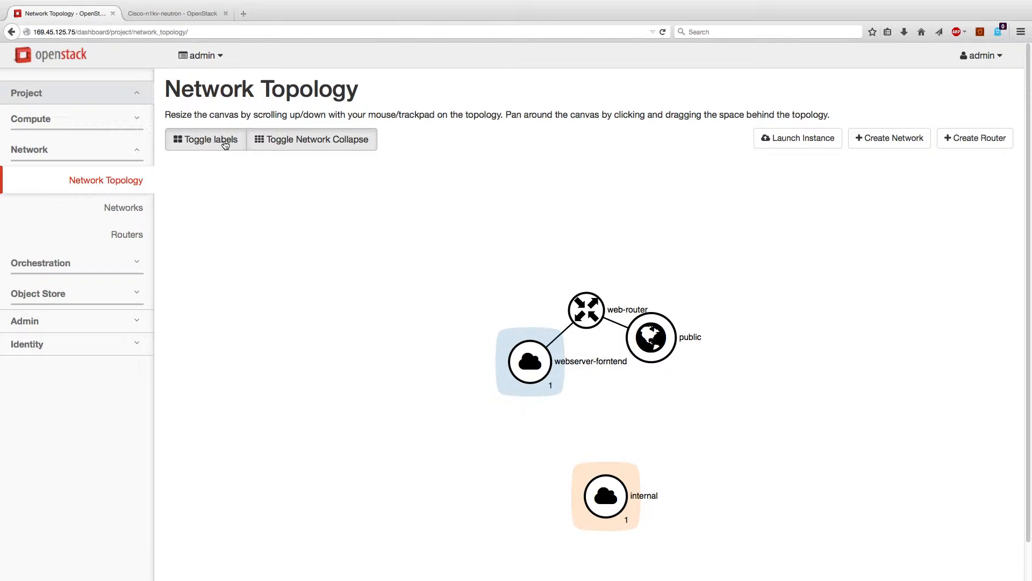
left_click(224, 143)
left_click(273, 138)
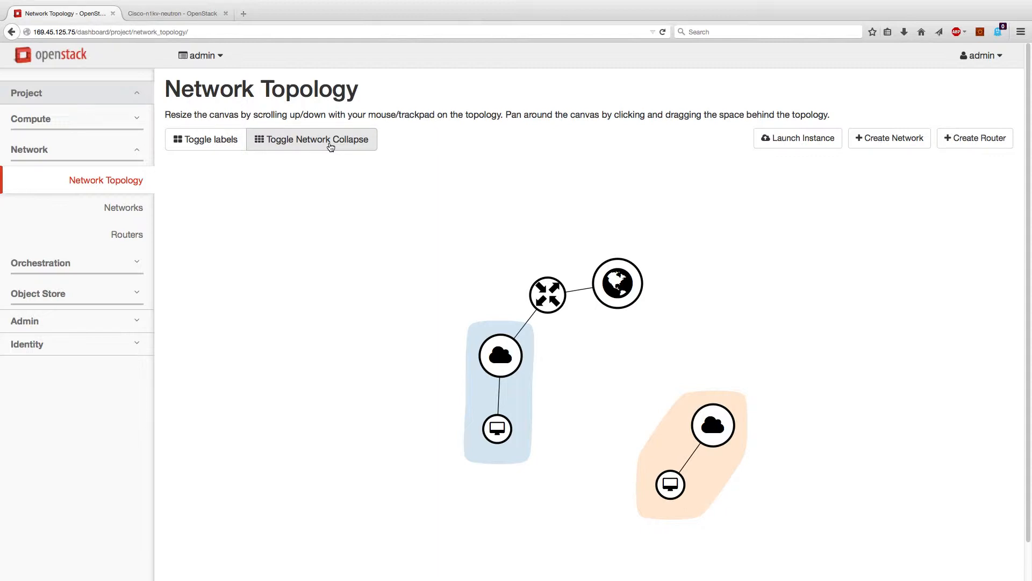
left_click(214, 136)
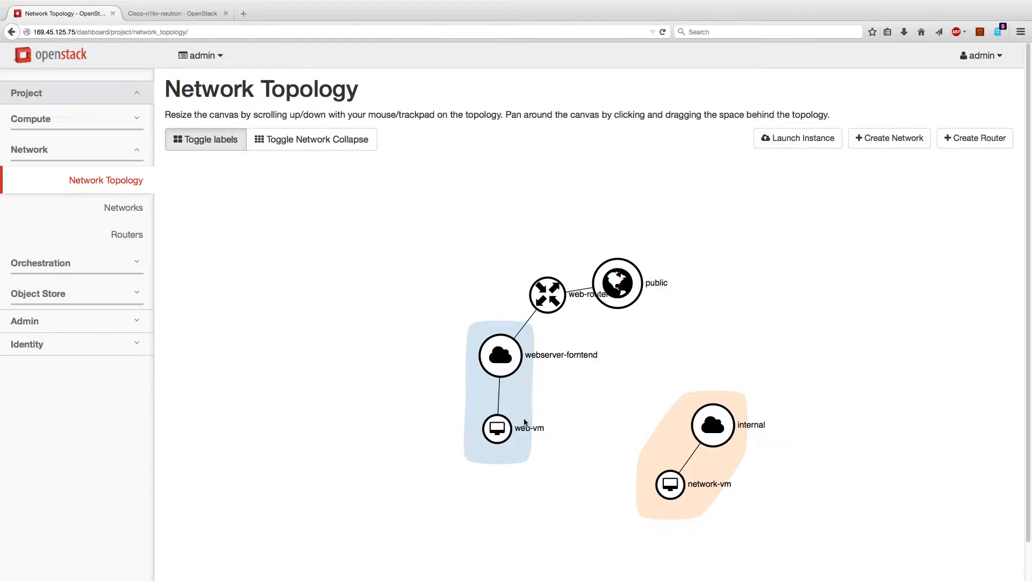
Drag the web-vm node to tidy the topology layout, then open the Networks list
left_click_drag(497, 428, 407, 247)
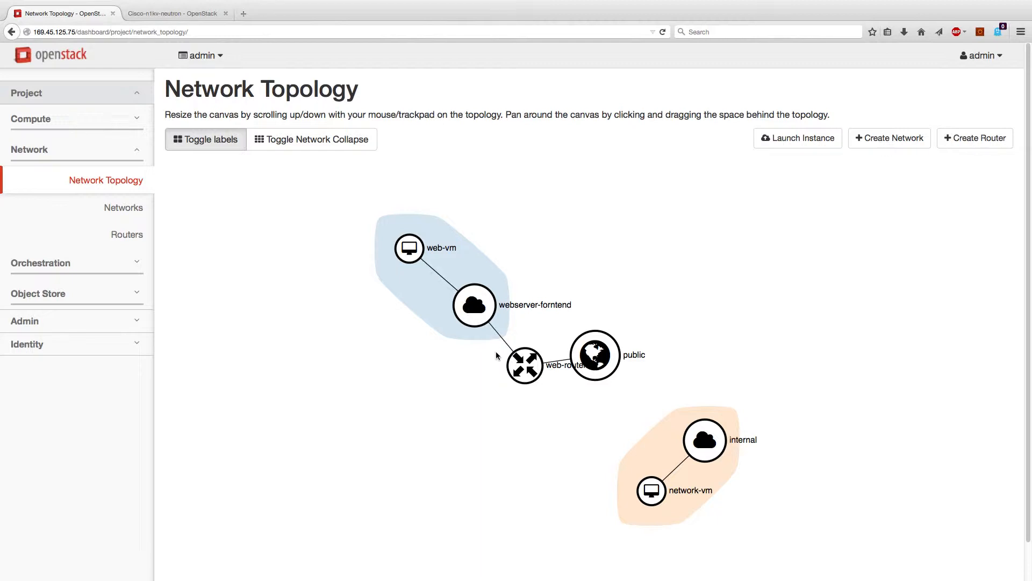
left_click_drag(409, 263, 534, 216)
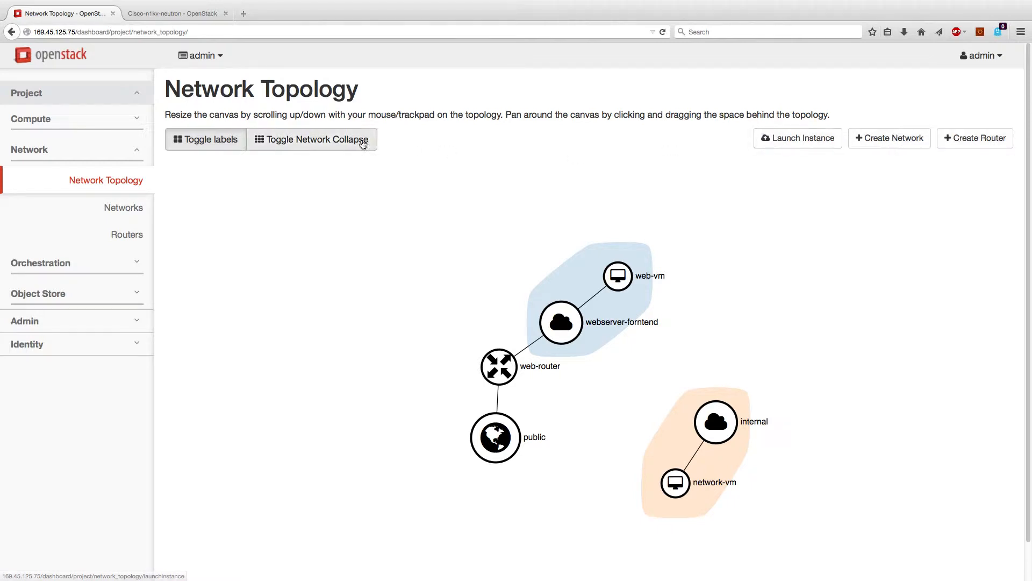
left_click(120, 210)
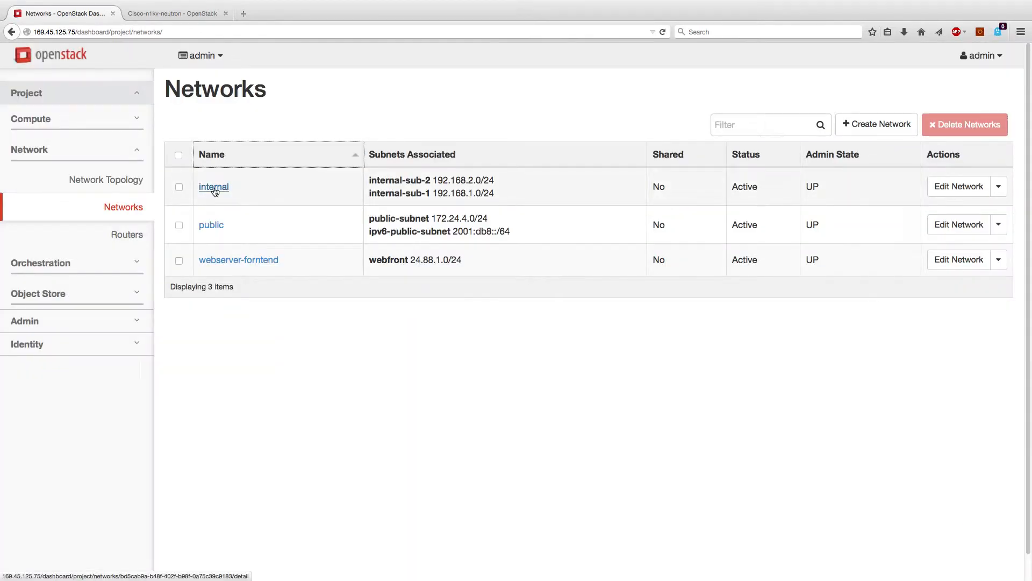
left_click(215, 192)
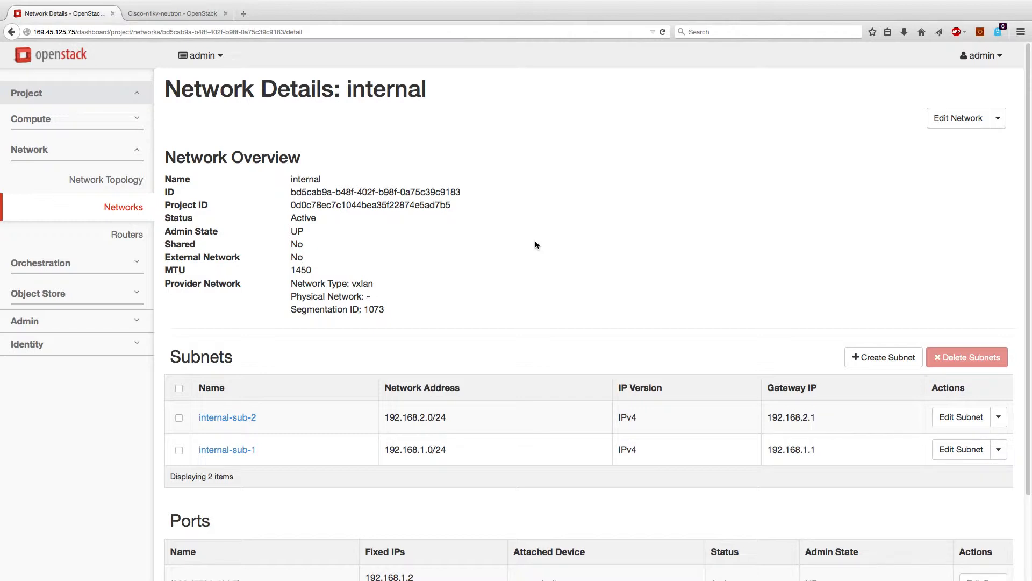
scroll(535, 244, "down", 3)
scroll(535, 244, "down", 1)
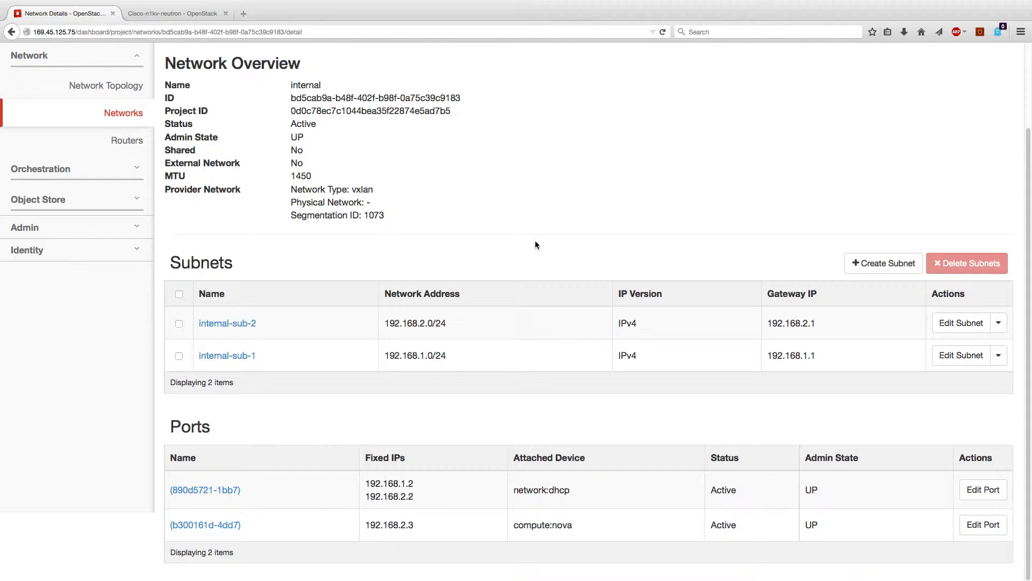
scroll(536, 245, "up", 3)
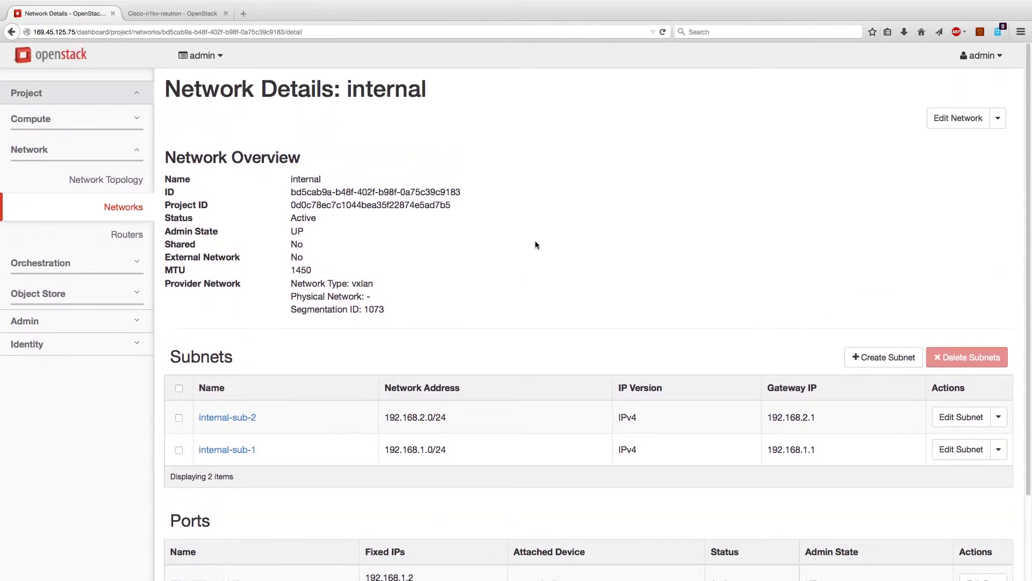
left_click(118, 209)
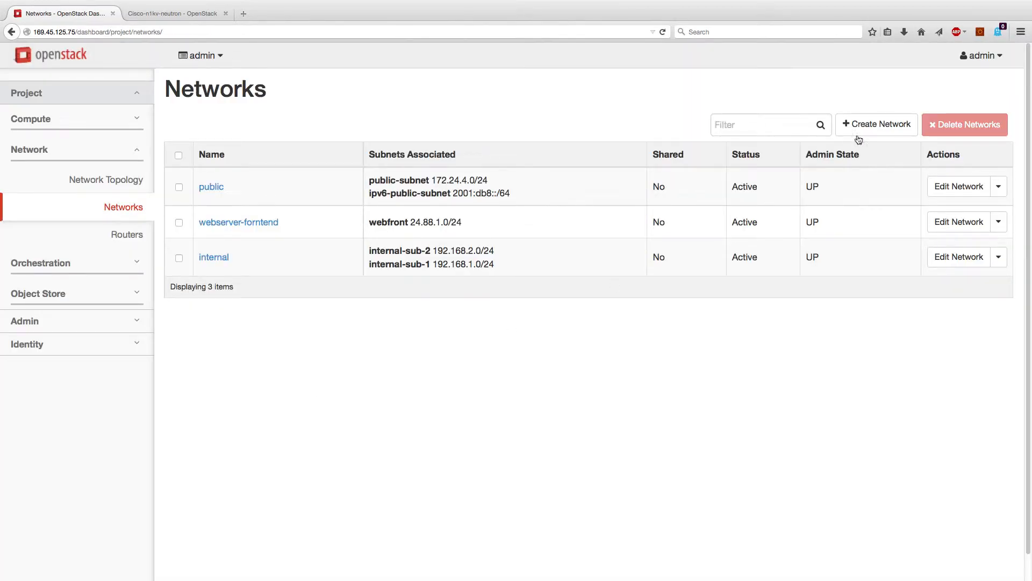
Start a new network named test-network
left_click(876, 125)
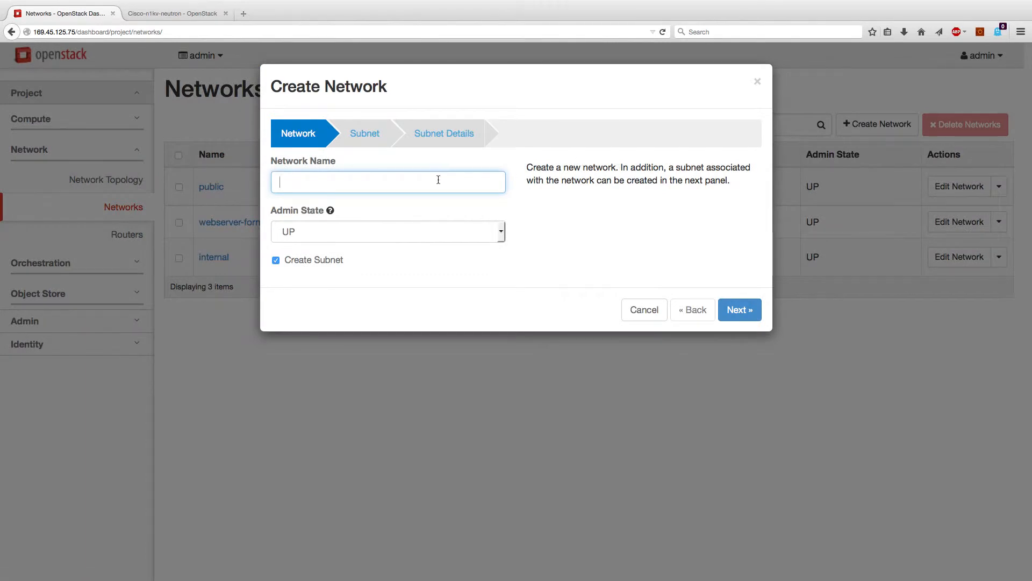
type("test-network")
left_click(739, 305)
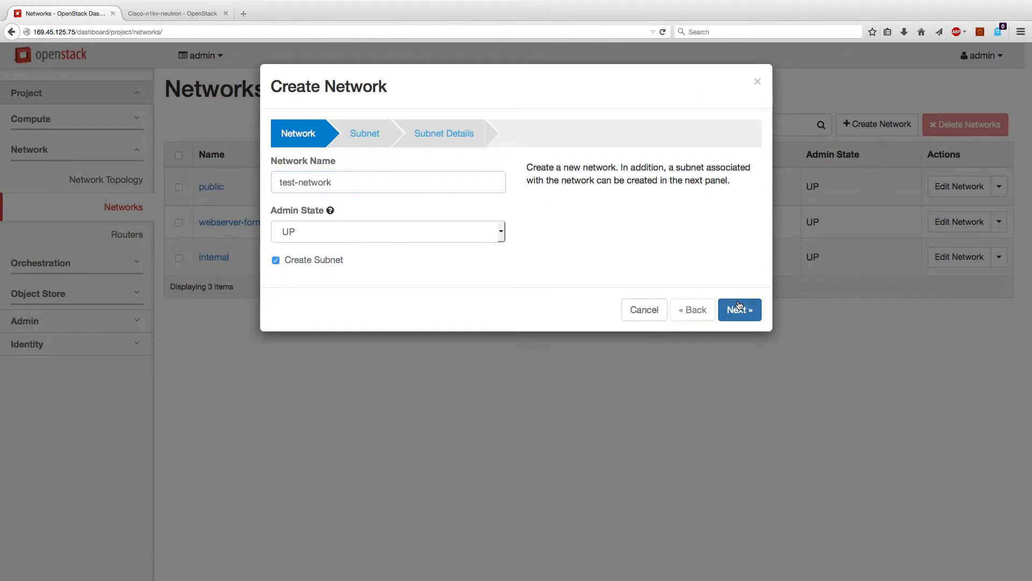
Give test-network an IPv4 subnet test-subnet at 192.168.3.0/24 and create it
left_click(394, 186)
type("test")
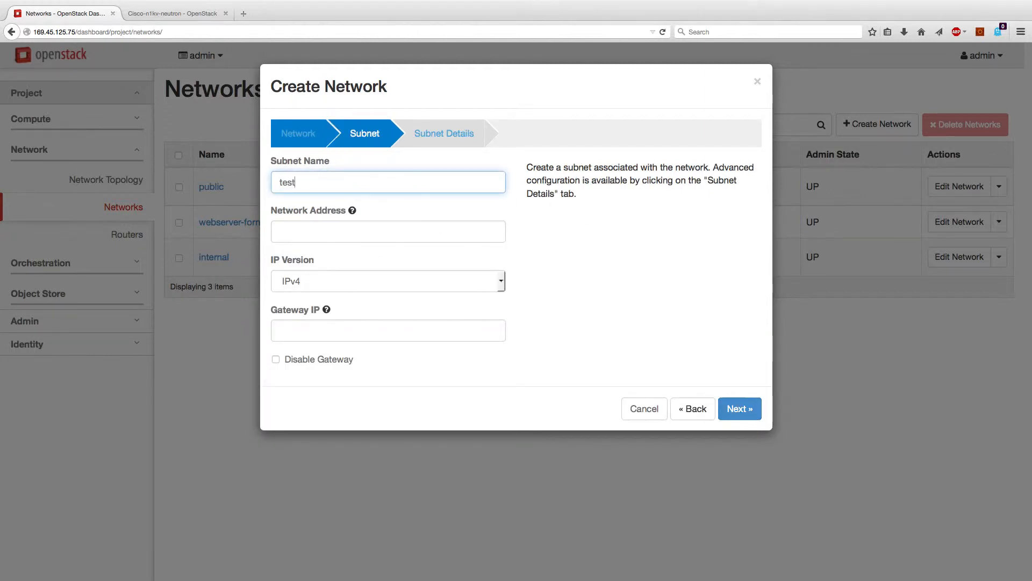
type("-subnet")
key("Tab")
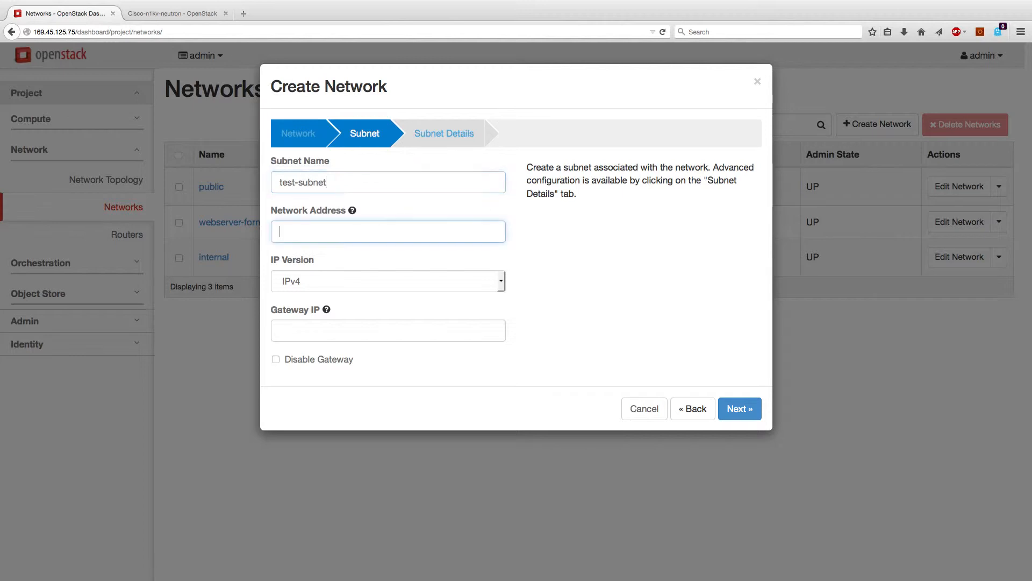
type("192.")
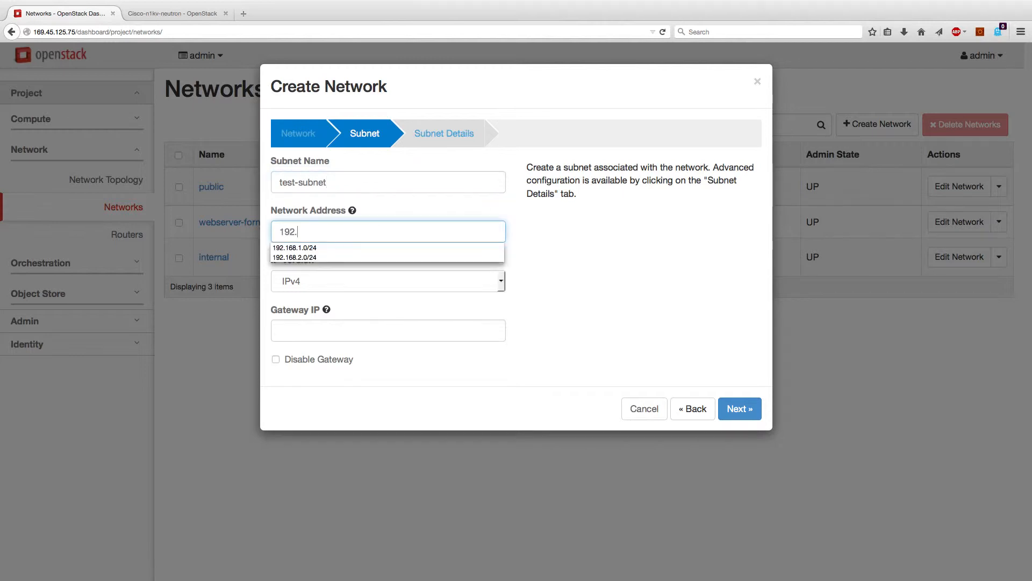
key("Down")
type("168.3.0/24")
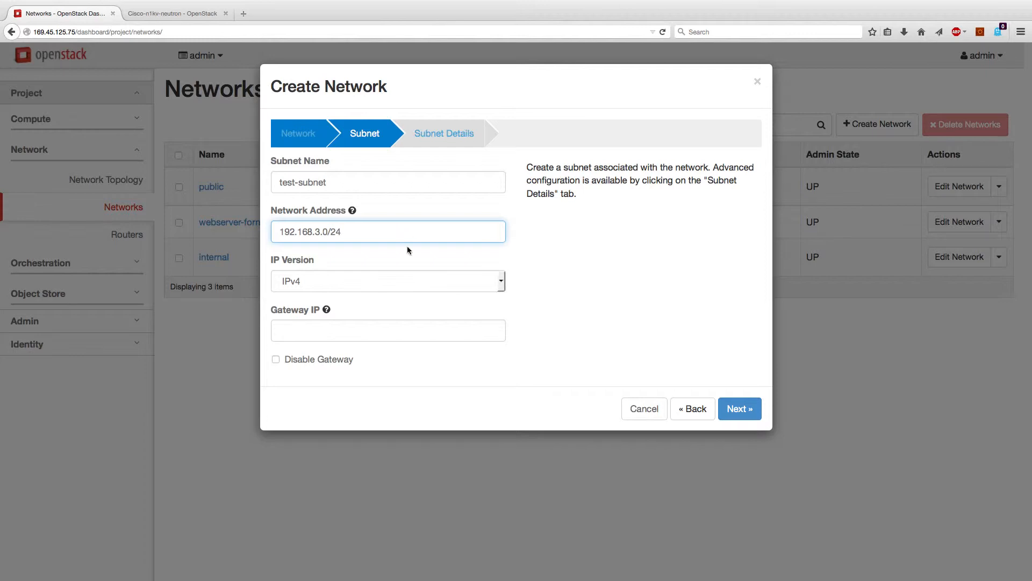
left_click(353, 330)
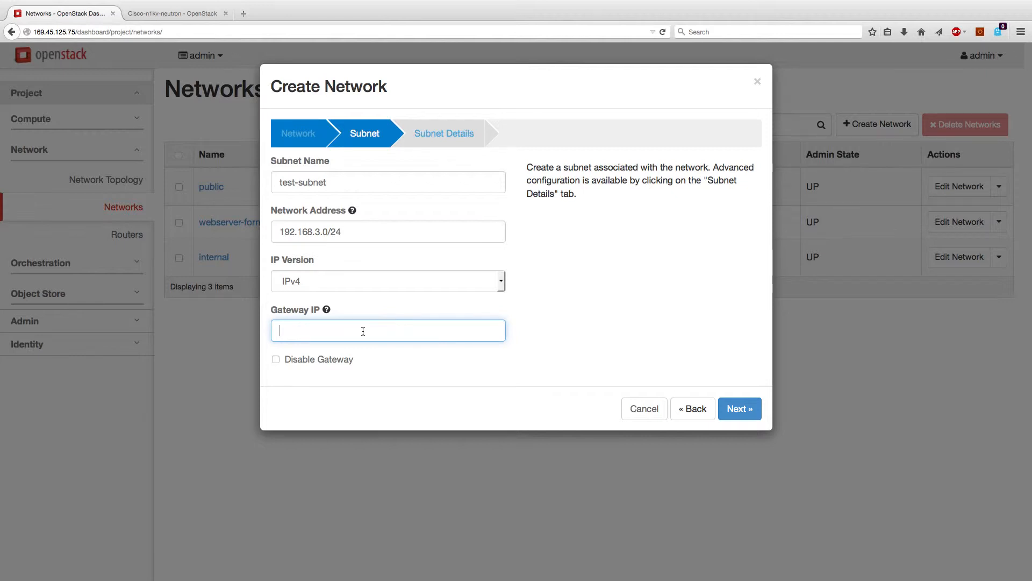
left_click(739, 409)
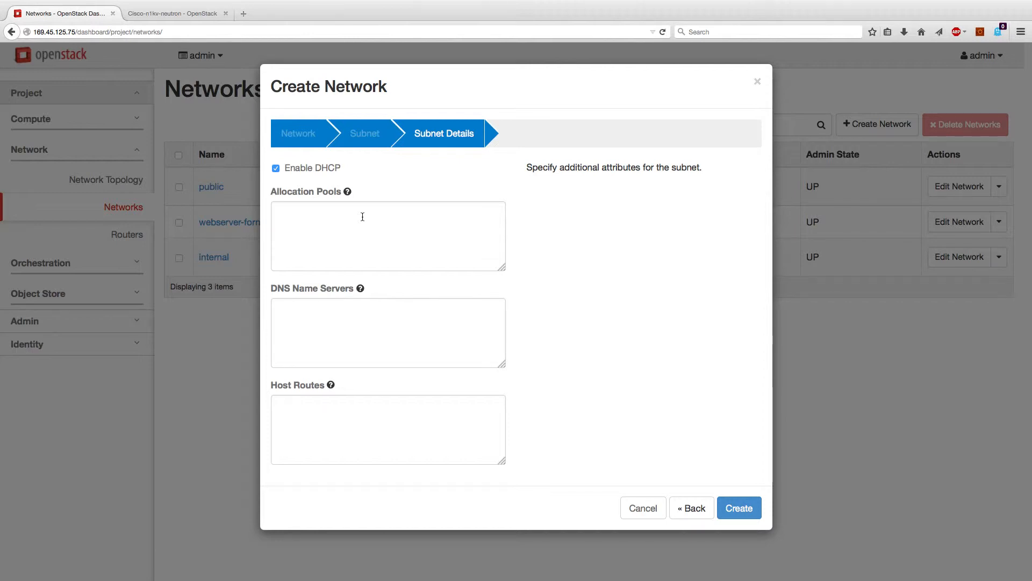
mouse_move(348, 192)
left_click(739, 507)
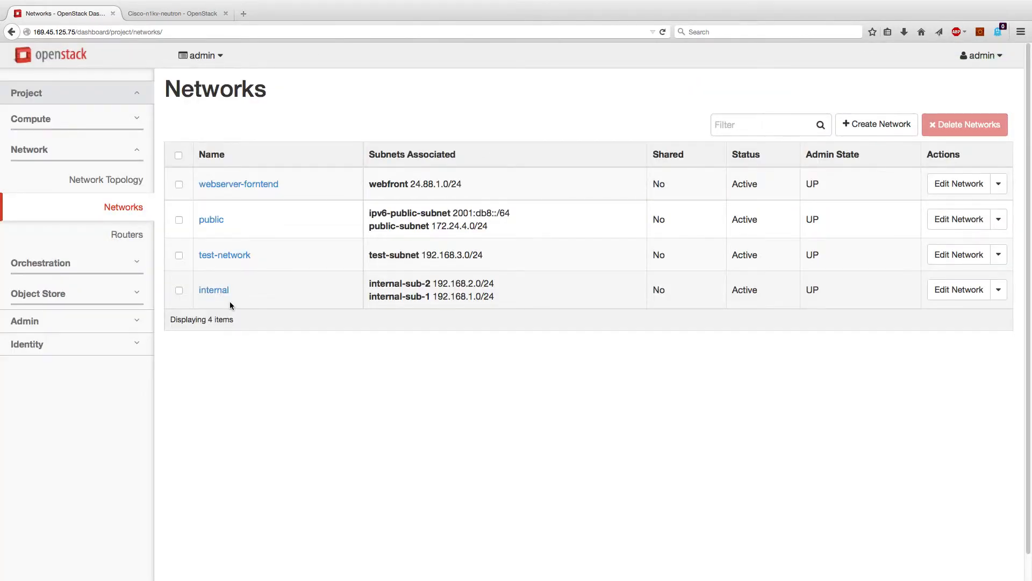
Go to the Compute > Instances list showing web-vm and network-vm running
left_click(113, 180)
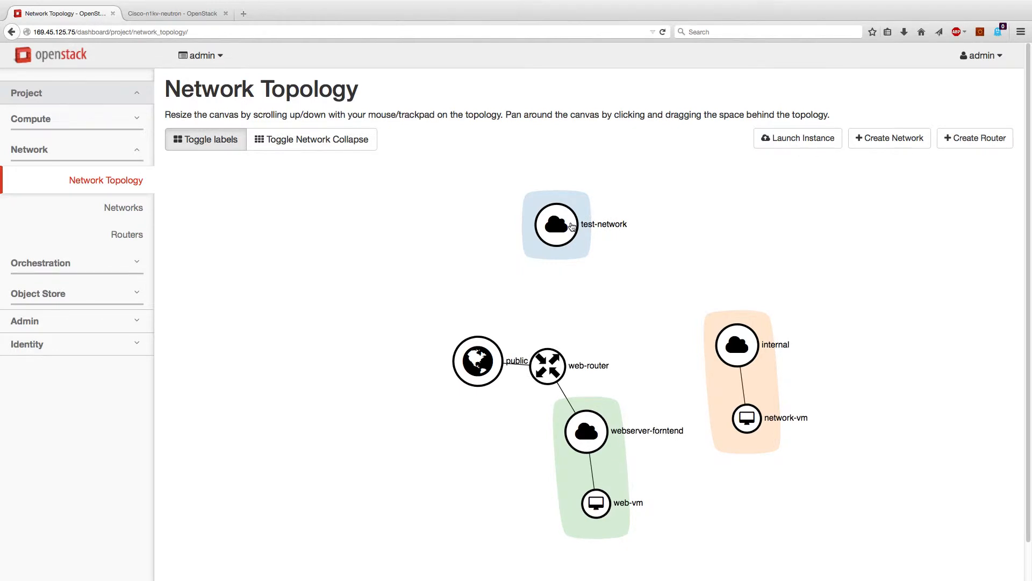
left_click(50, 119)
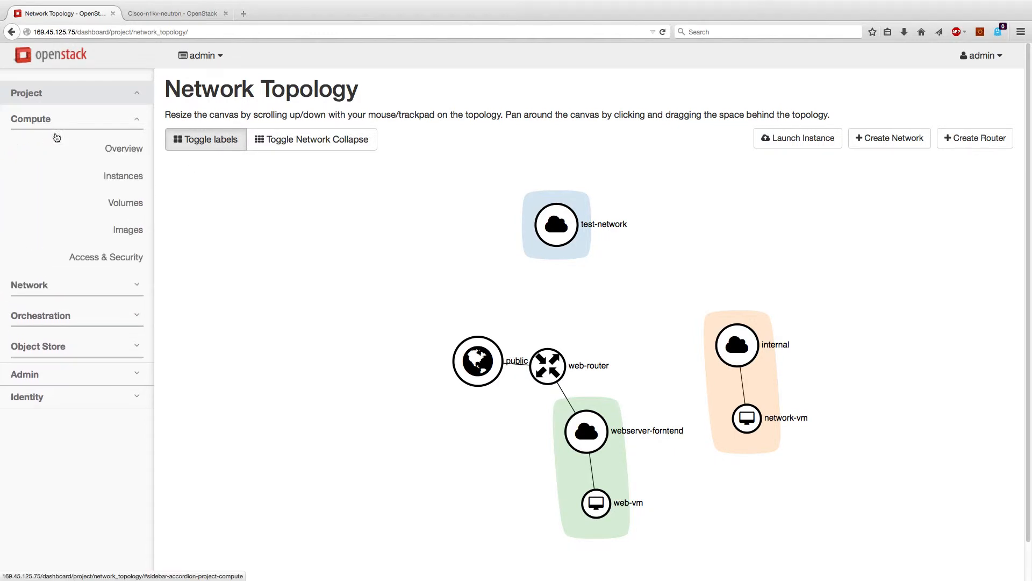
left_click(118, 177)
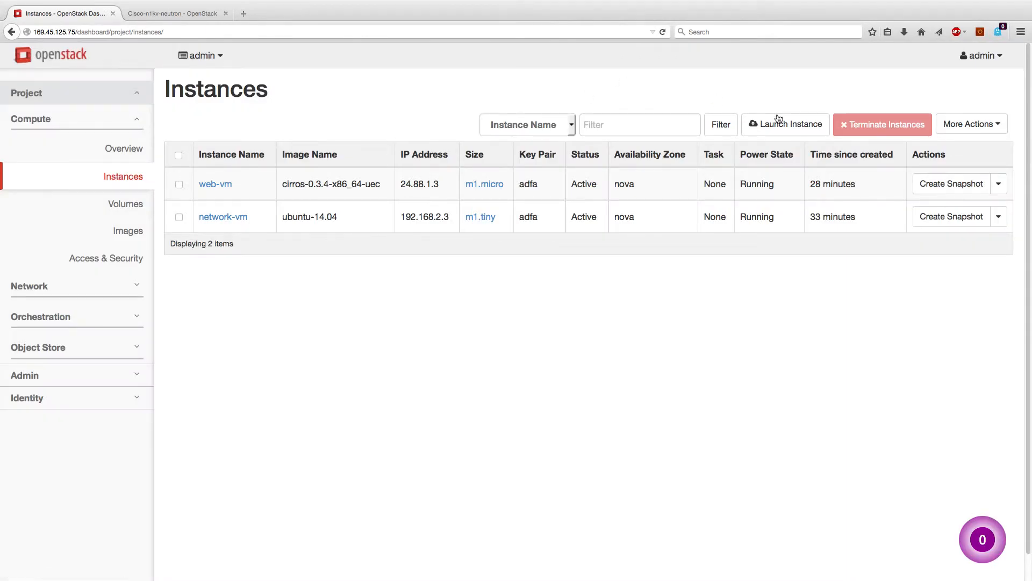
Launch a cirros m1.micro instance test-network-vm attached to test-network
left_click(802, 130)
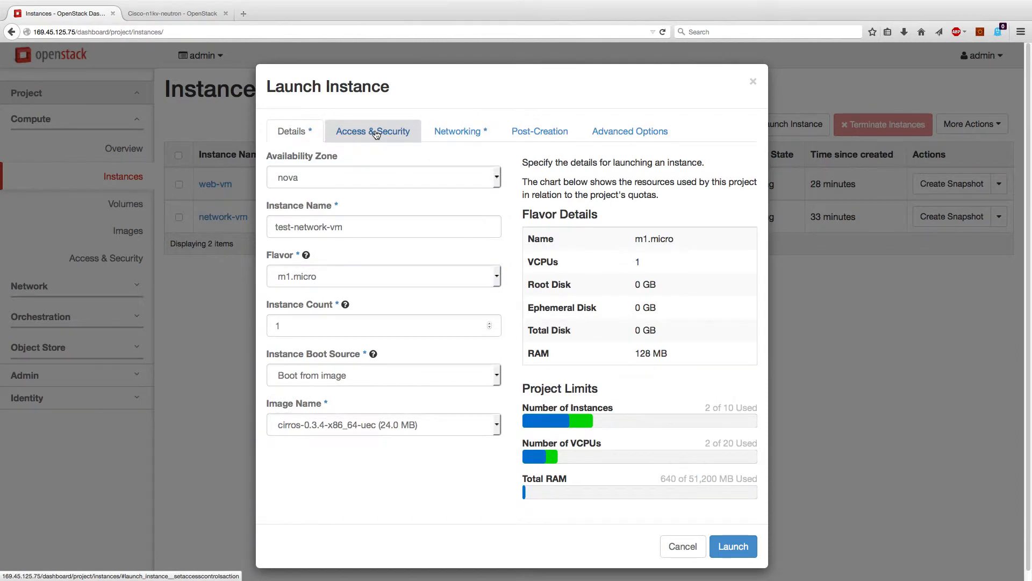
left_click(375, 133)
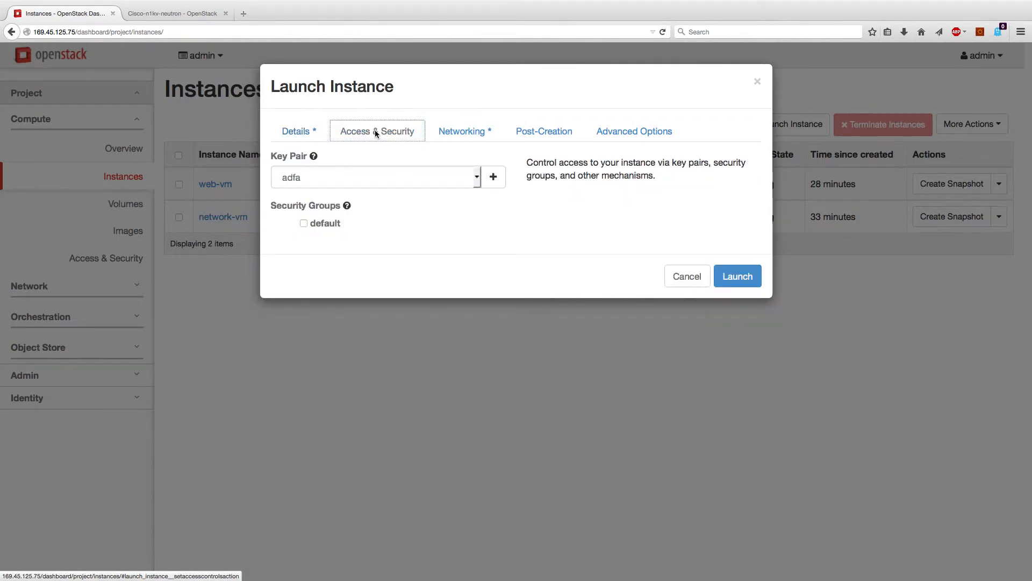
left_click(454, 130)
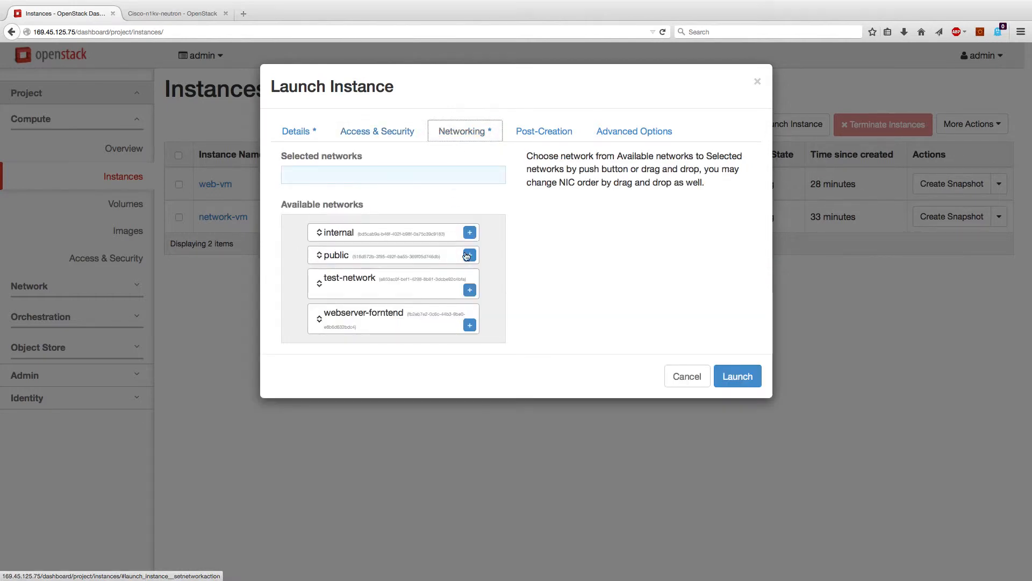
left_click(471, 290)
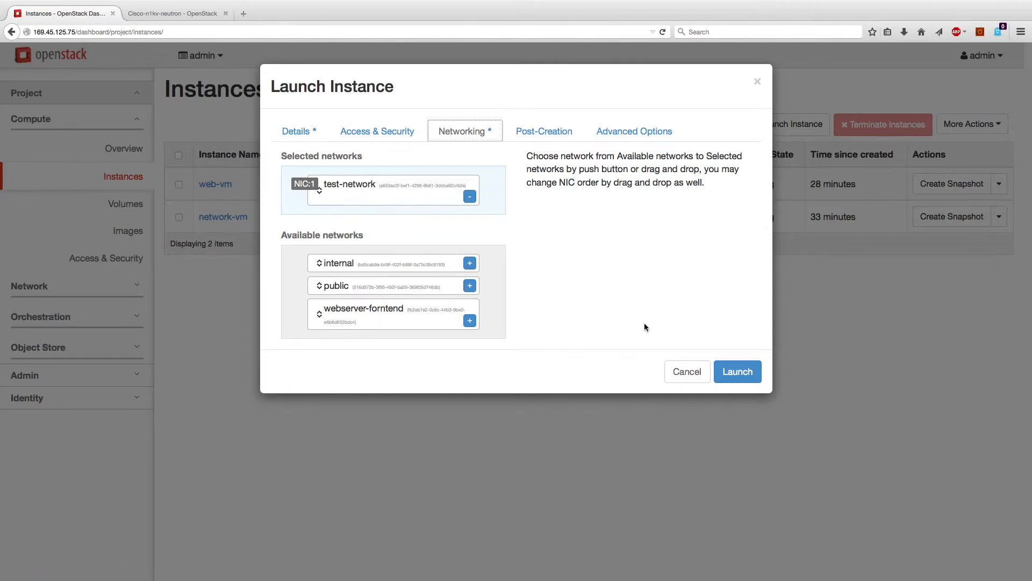
left_click(729, 370)
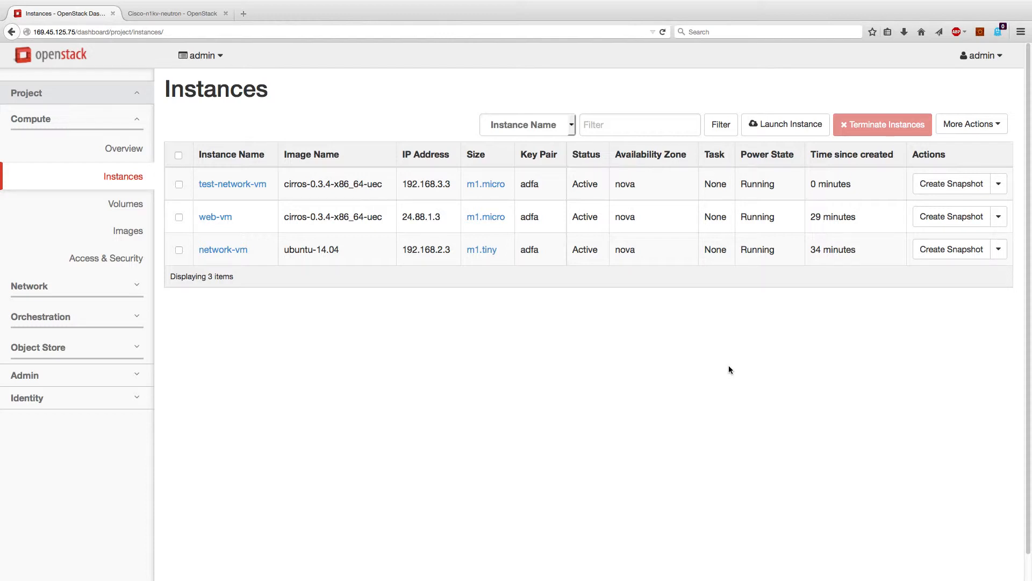
left_click(74, 286)
left_click(106, 182)
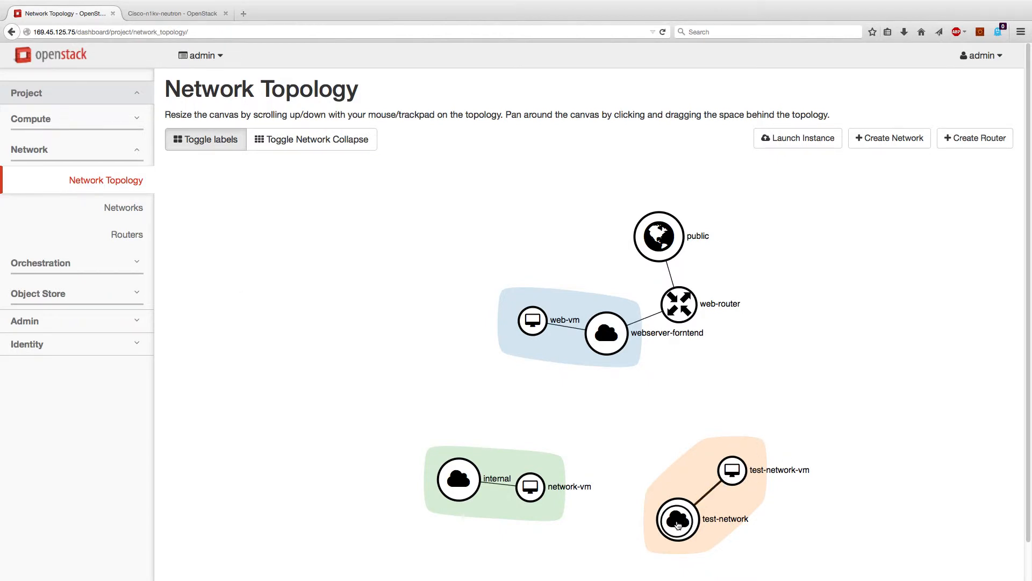
left_click_drag(677, 525, 725, 398)
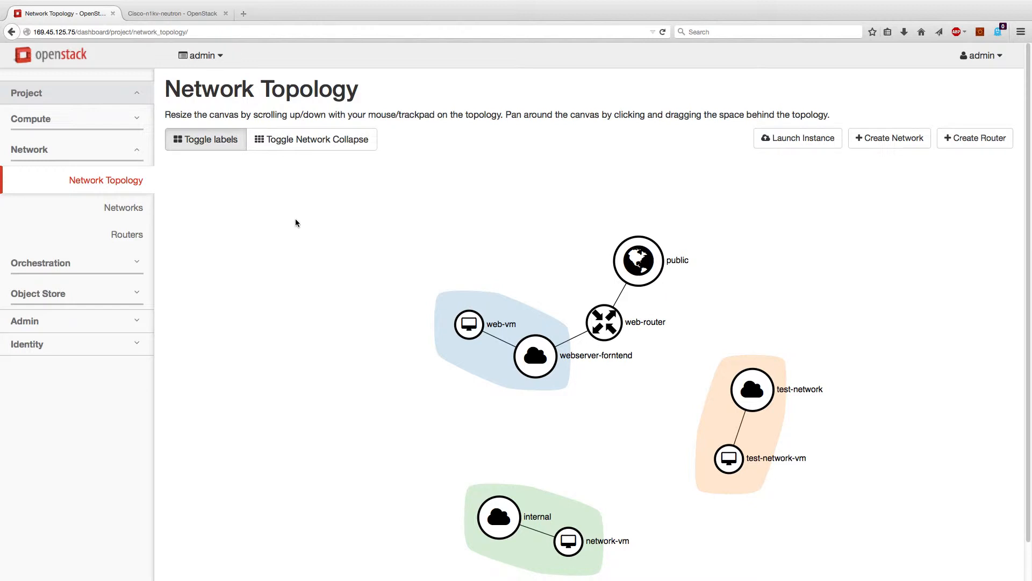
left_click(72, 118)
left_click(105, 173)
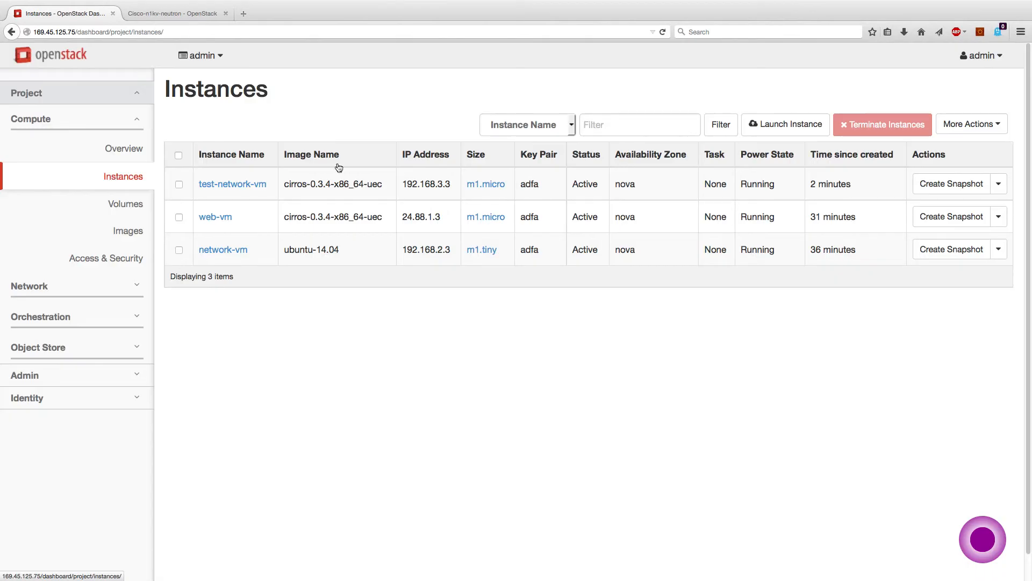
Launch m1.heat instance dual-NIC-vm with NICs on internal and test-network
left_click(782, 127)
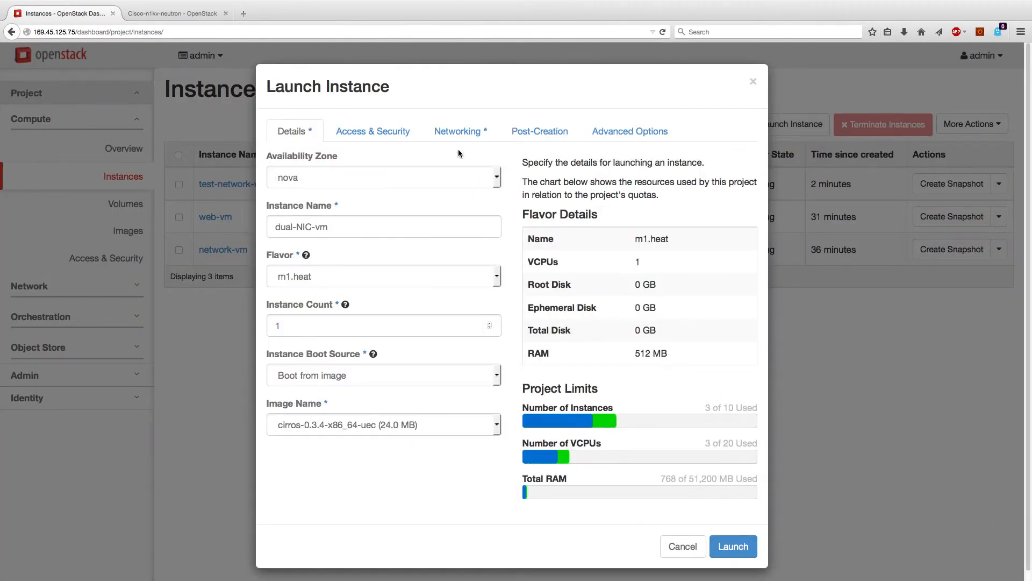
left_click(457, 131)
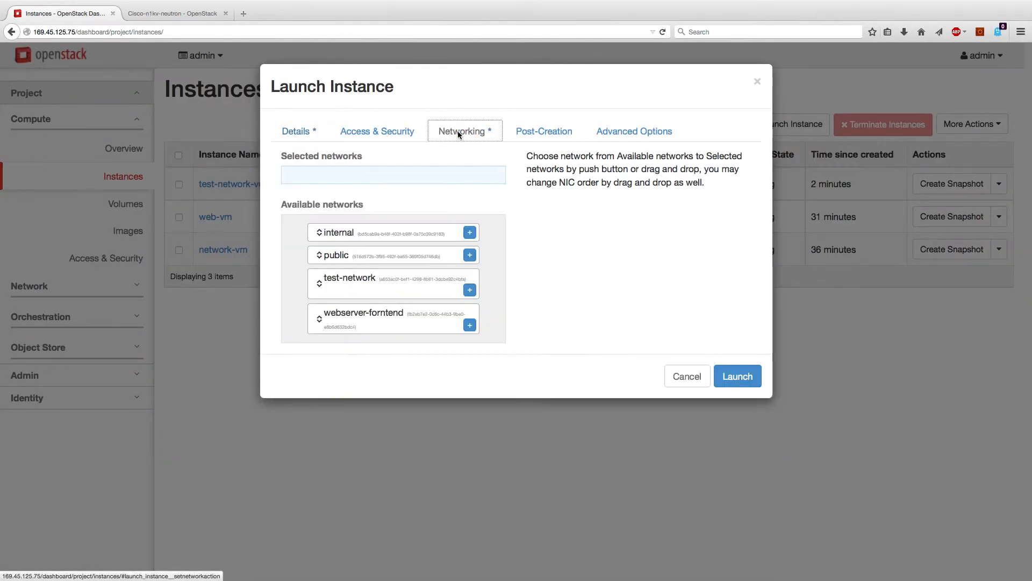
left_click(470, 233)
left_click(470, 286)
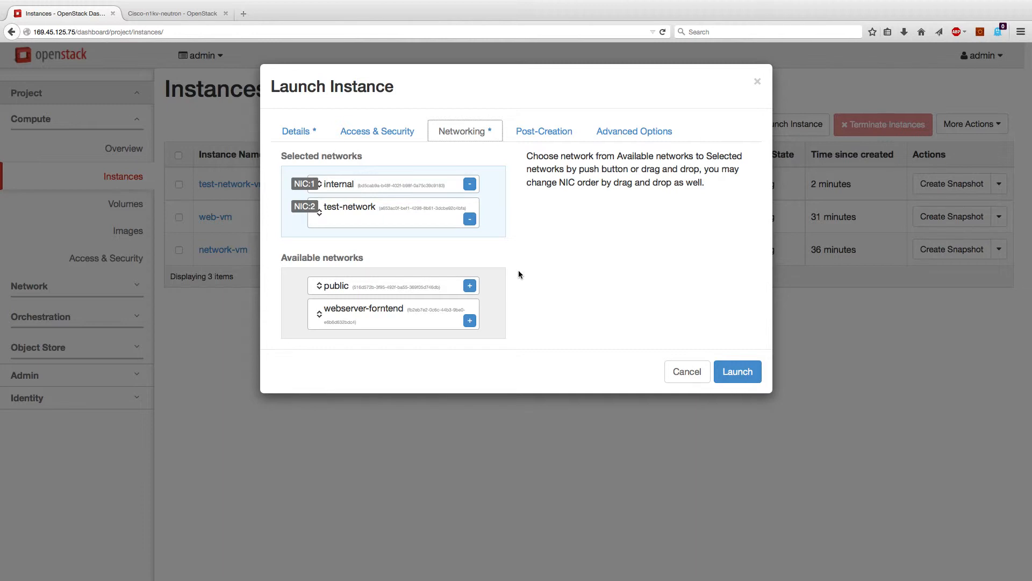
left_click(730, 367)
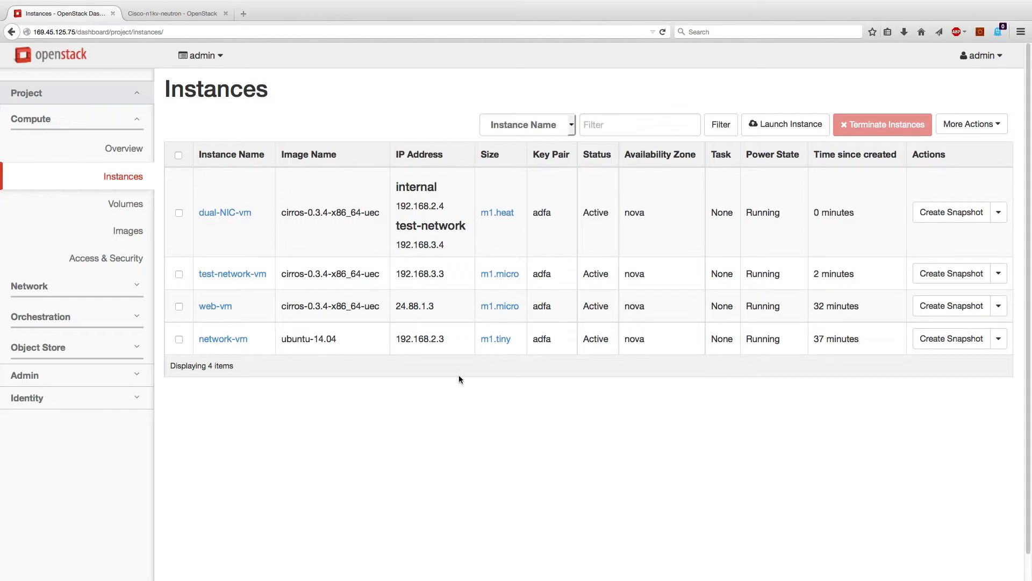
Check dual-NIC-vm's links in Network Topology, then open the Networks list
left_click(115, 285)
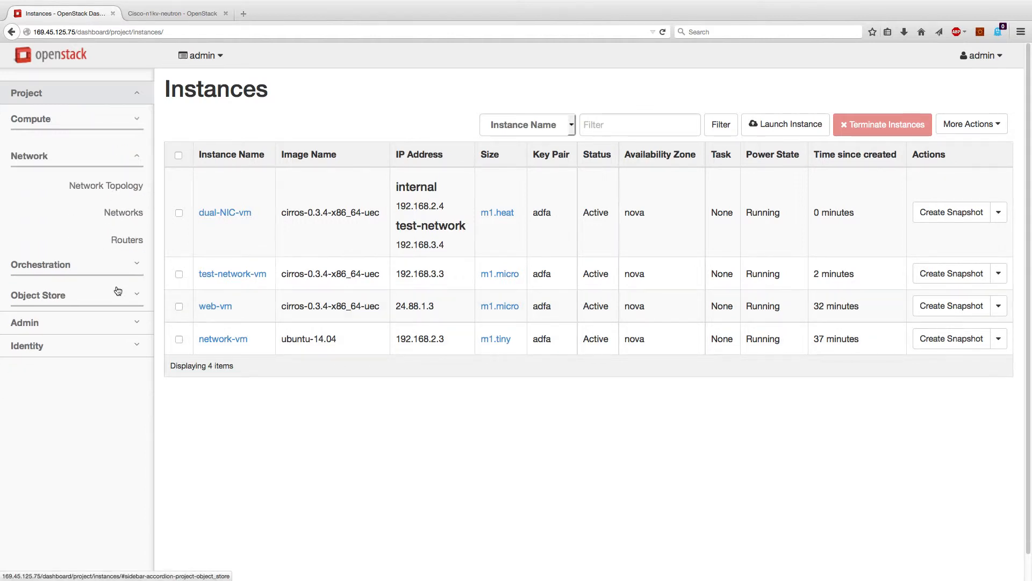
left_click(119, 179)
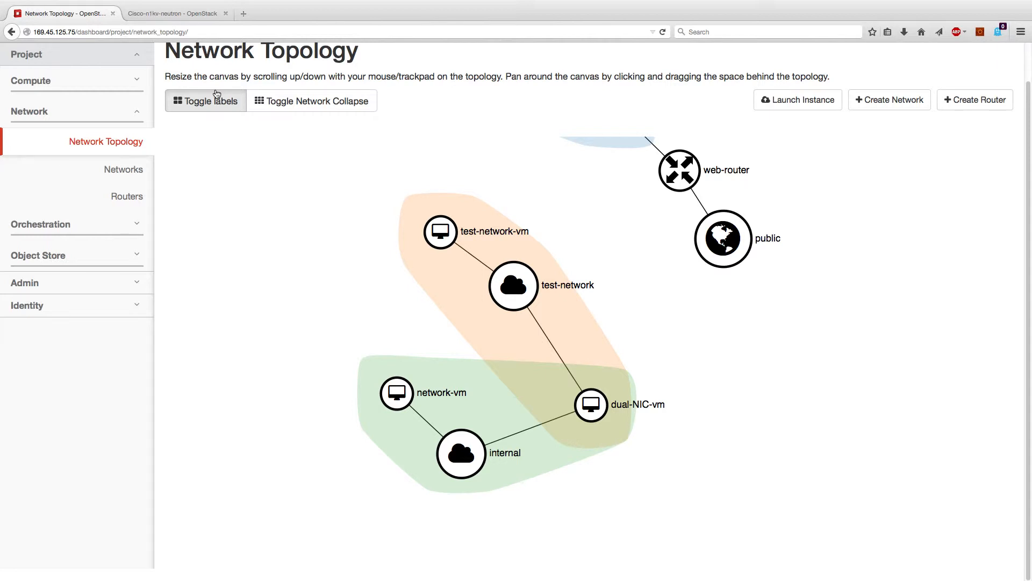
left_click(139, 172)
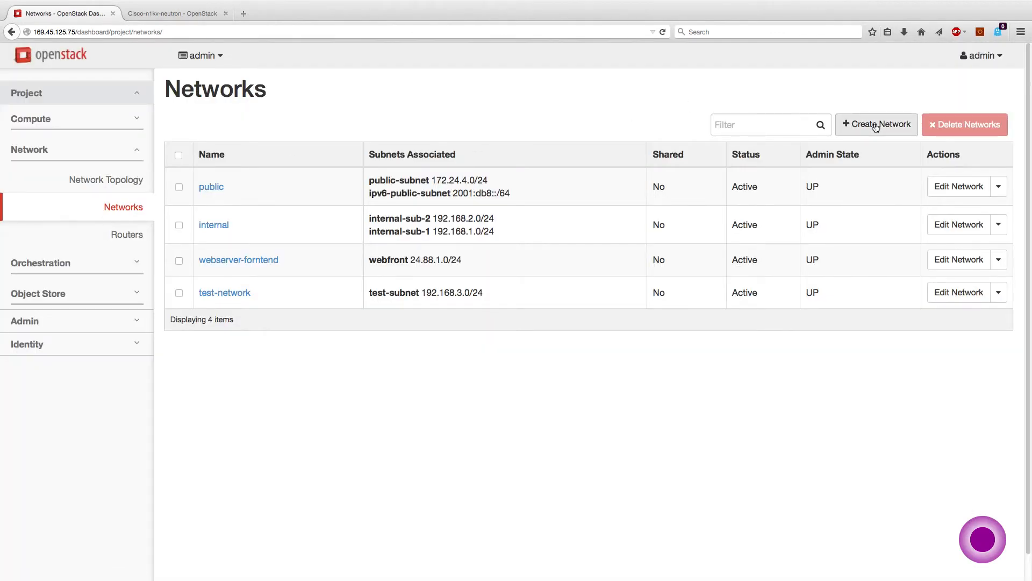
Create network public-facing with subnet pf-subnet at 38.22.11.0/24
left_click(875, 127)
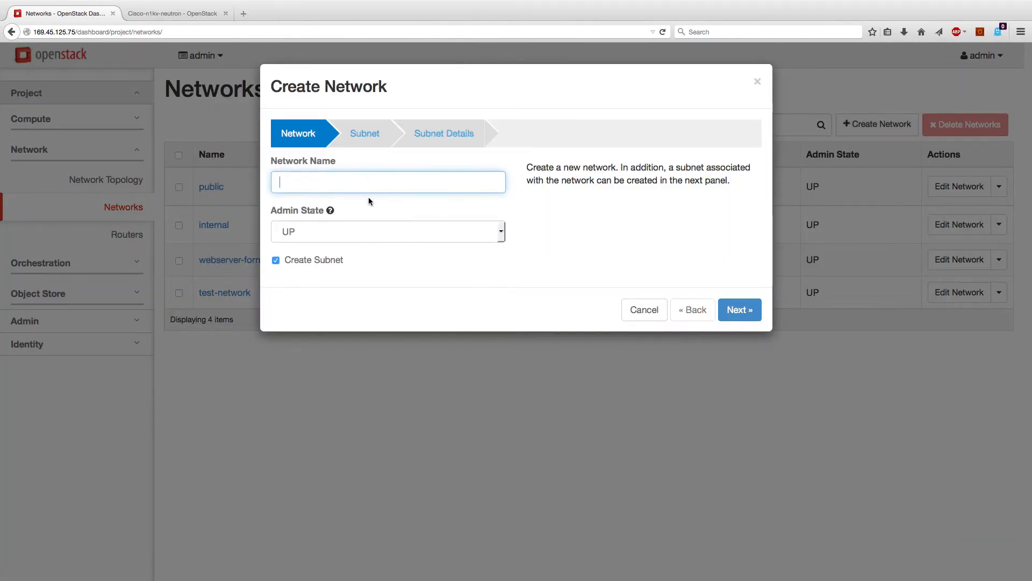
type("public-facing")
left_click(722, 306)
left_click(337, 185)
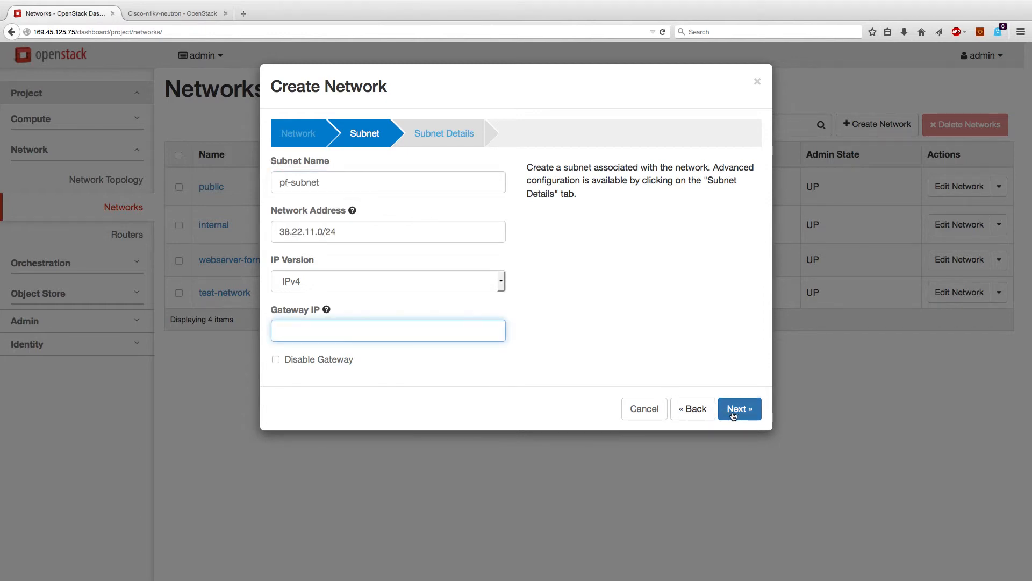
left_click(737, 410)
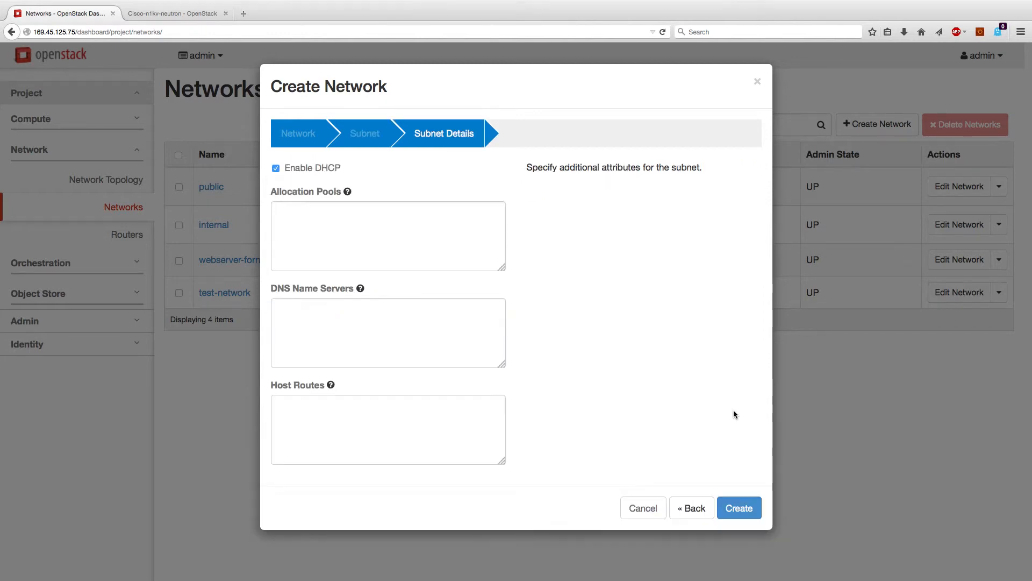
left_click(730, 511)
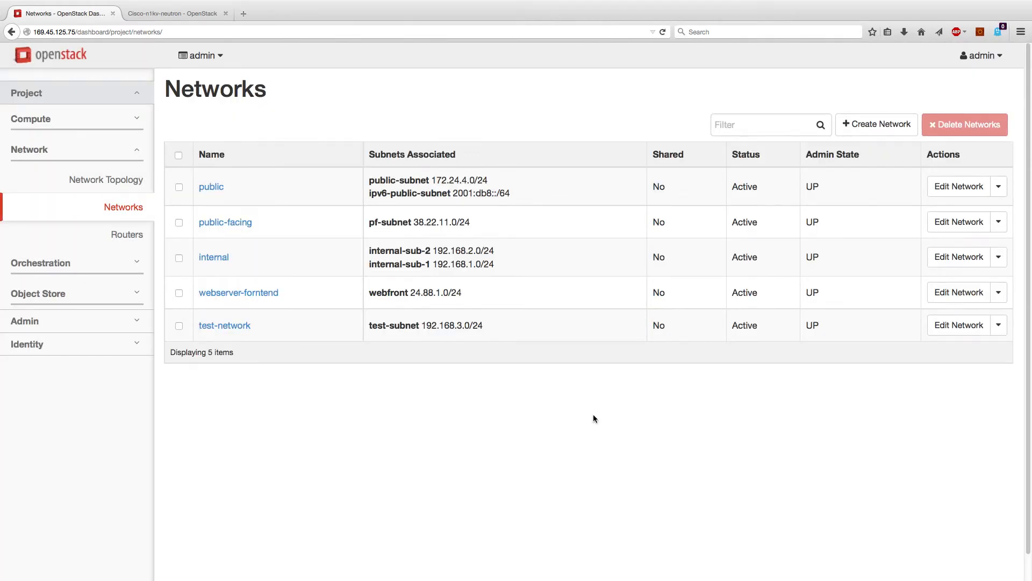
left_click(125, 235)
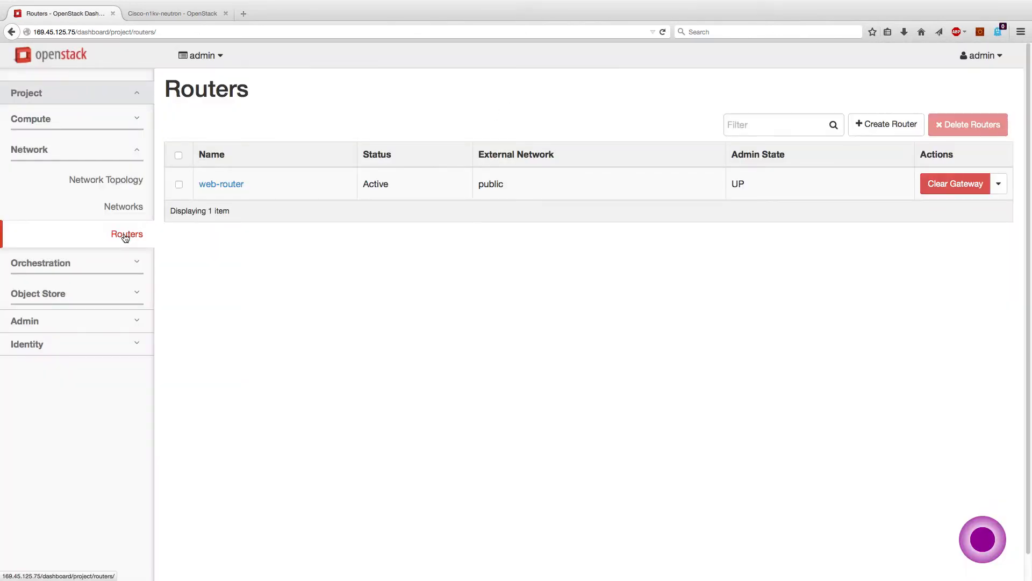
Create router route-to-public with public as its external gateway and view its details
left_click(856, 124)
left_click(353, 148)
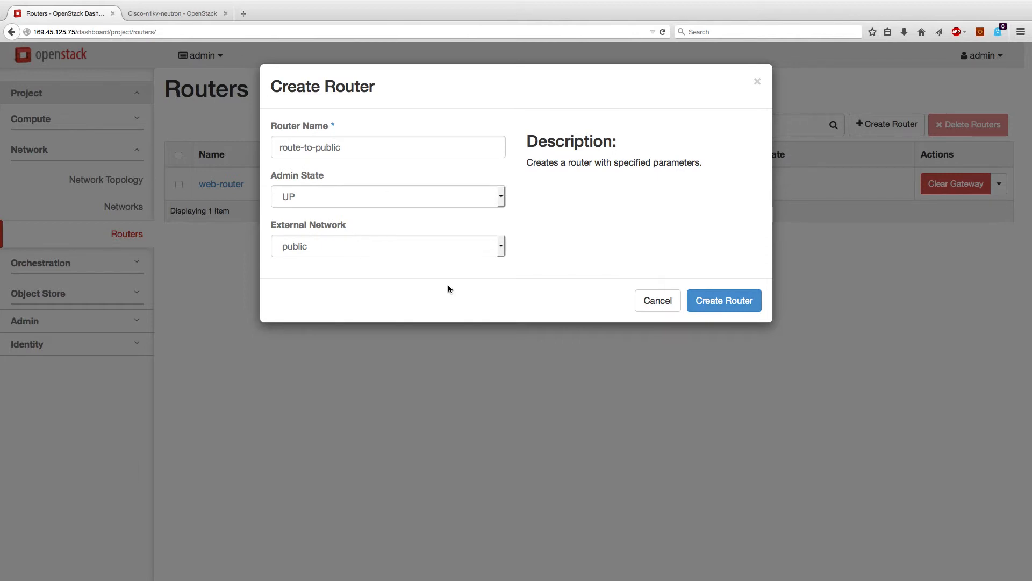
left_click(447, 254)
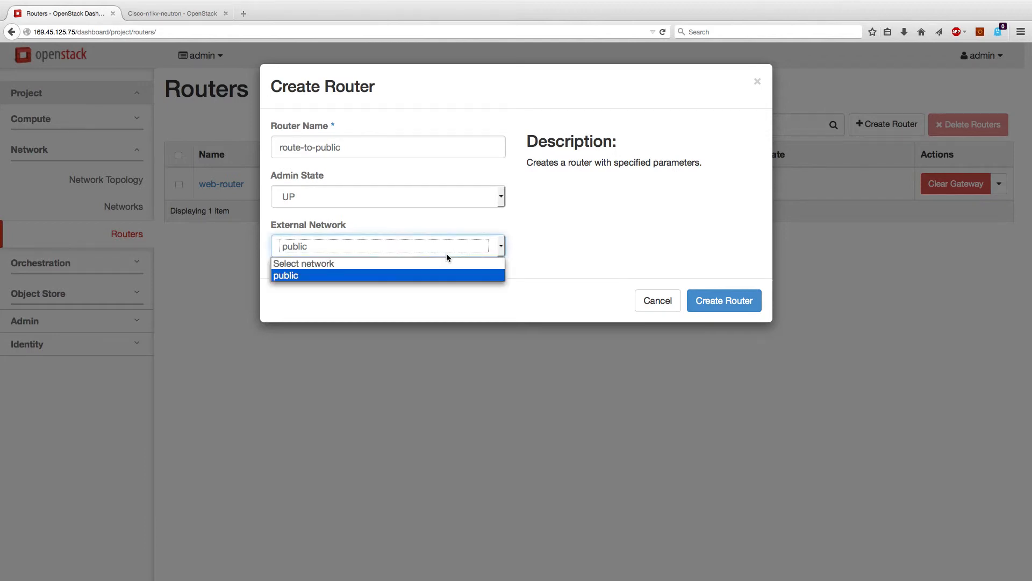
left_click(447, 256)
left_click(446, 284)
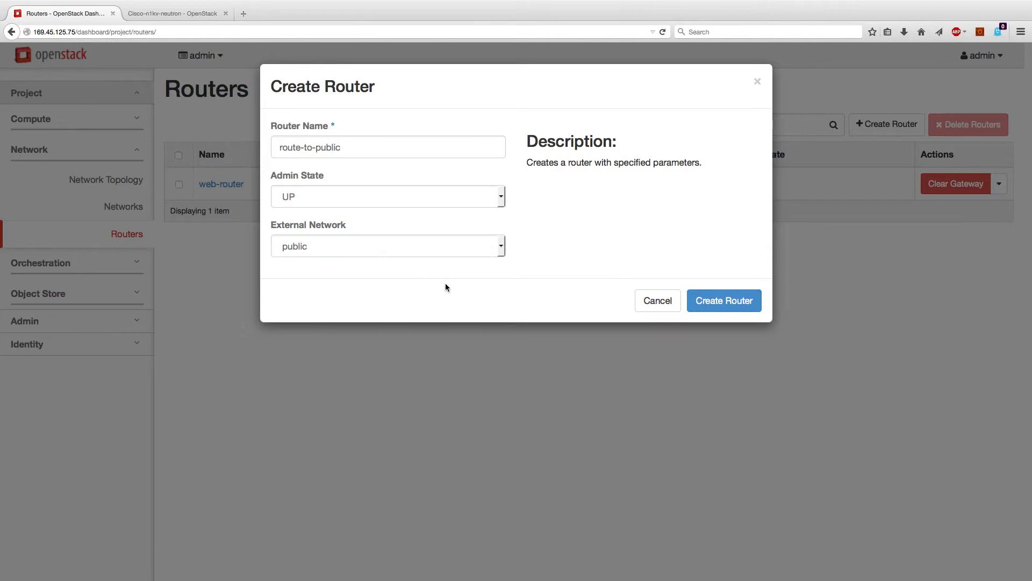
left_click(716, 297)
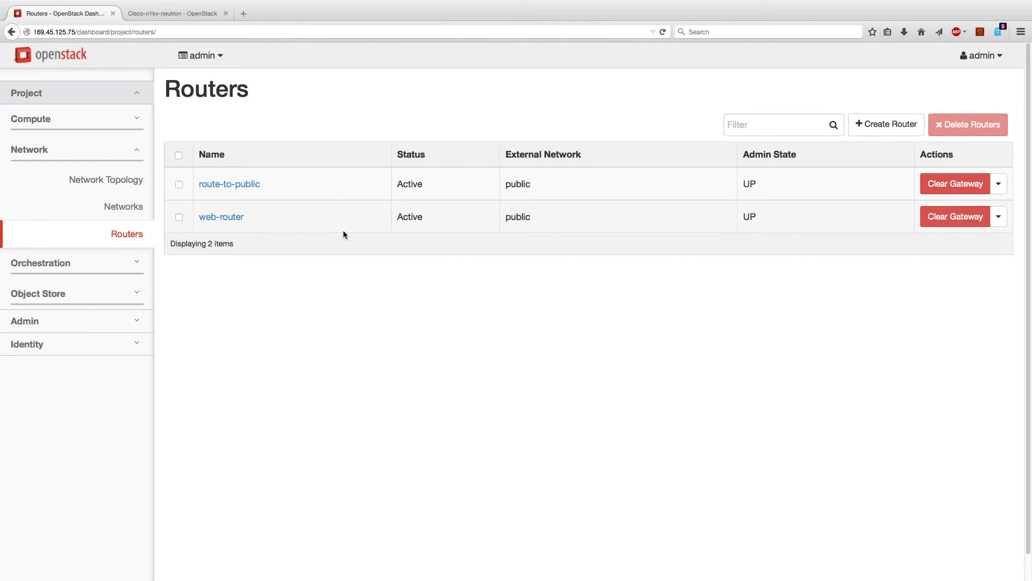
left_click(228, 184)
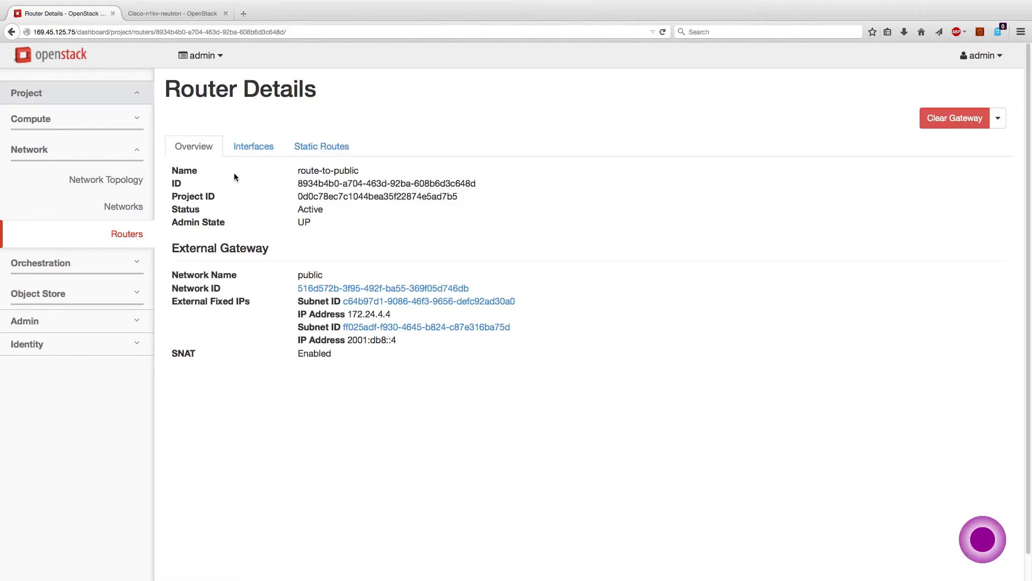
Add a route-to-public interface on pf-subnet (38.22.11.0/24) of the public-facing network
left_click(248, 148)
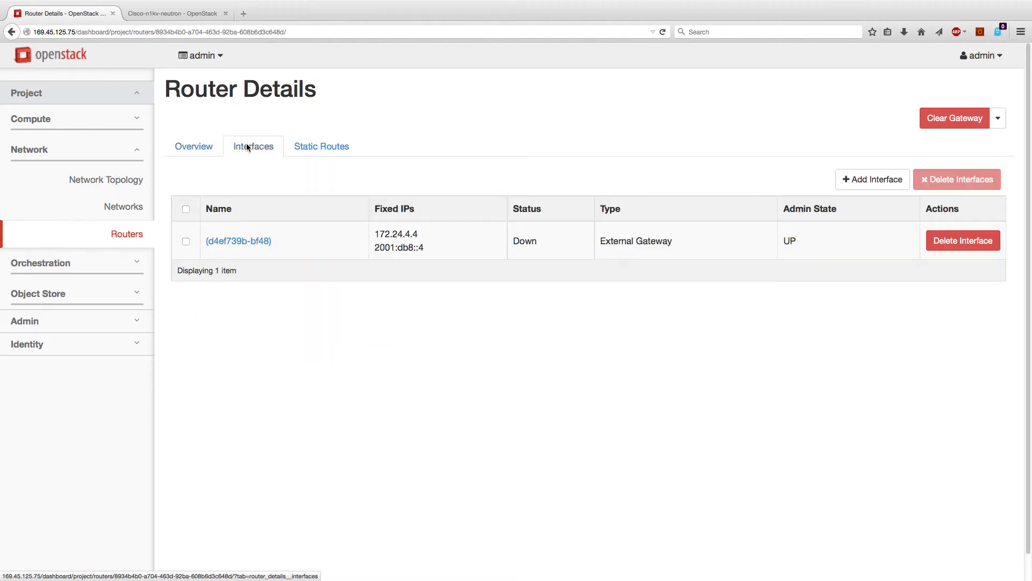
left_click(880, 183)
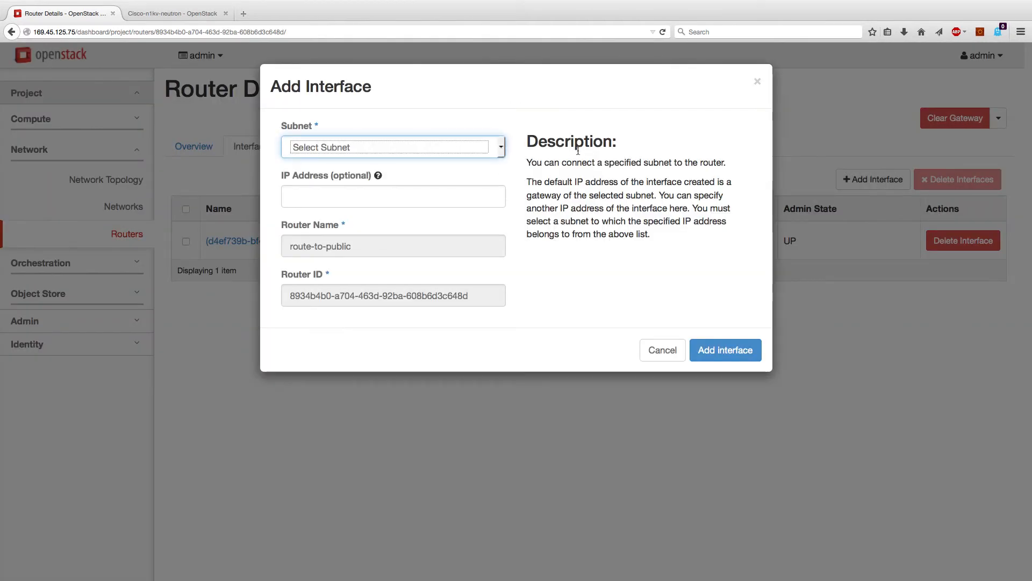
left_click(460, 151)
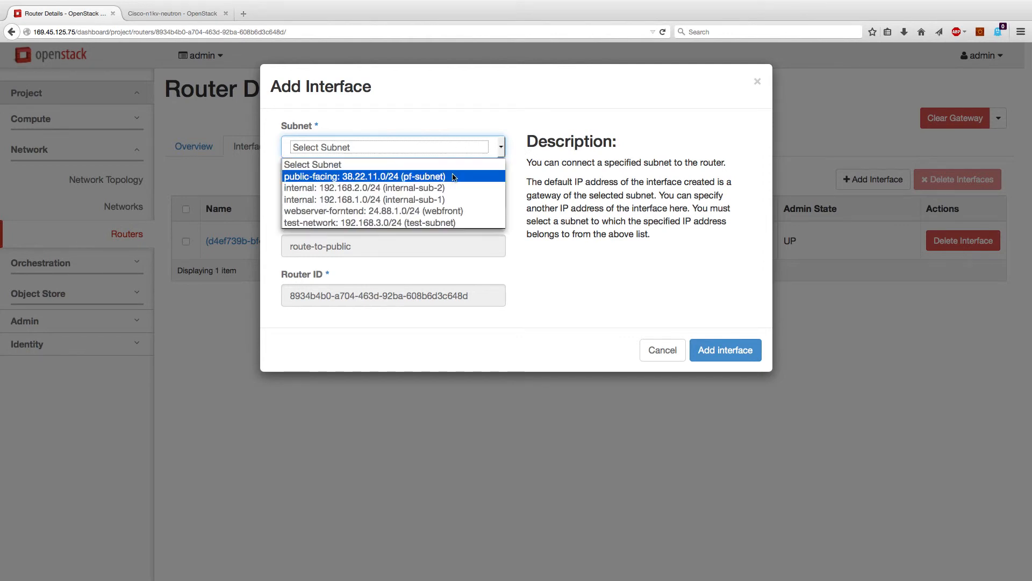
left_click(453, 173)
left_click(444, 197)
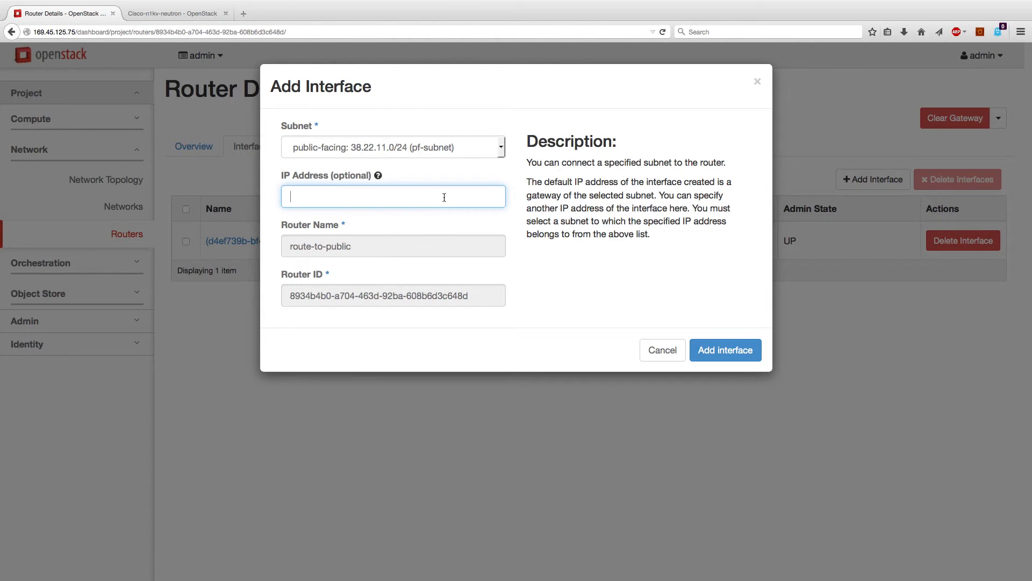
left_click(718, 351)
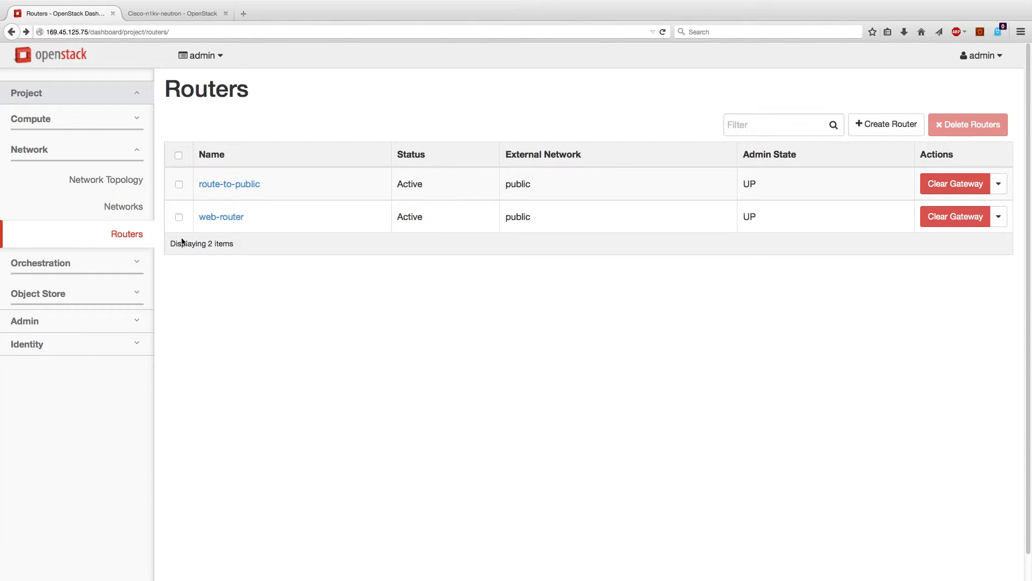
left_click(124, 180)
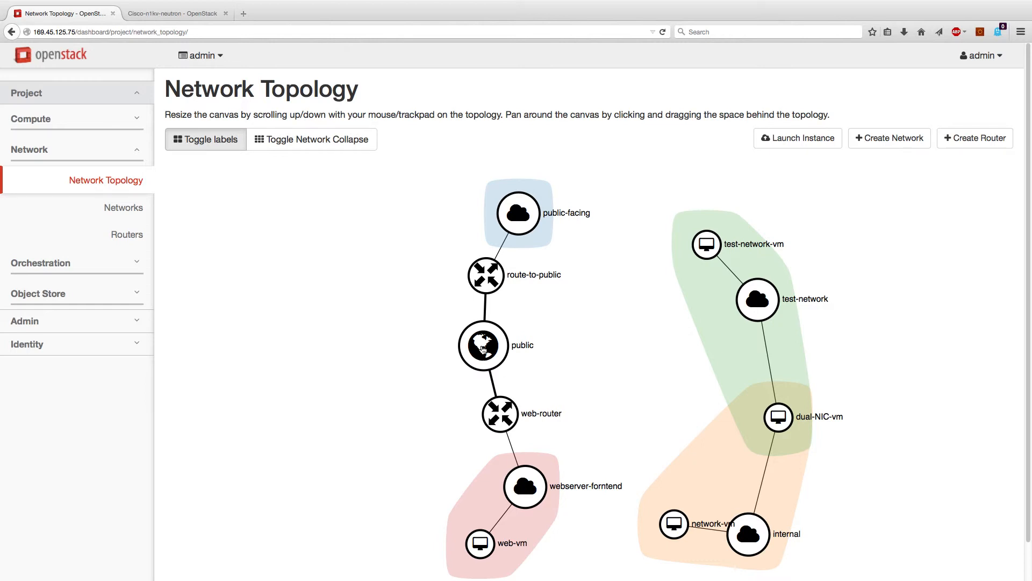
Go to Compute > Instances to list dual-NIC-vm, test-network-vm, web-vm and network-vm
left_click(59, 92)
left_click(59, 92)
left_click(60, 119)
left_click(108, 176)
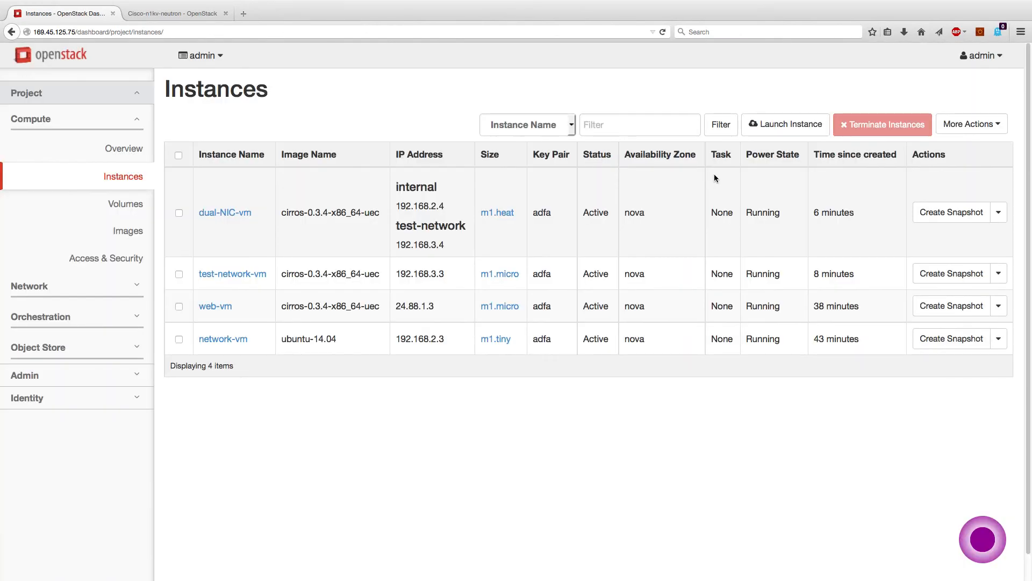
Launch a cirros m1.micro instance named another-vm on the public-facing network
left_click(760, 127)
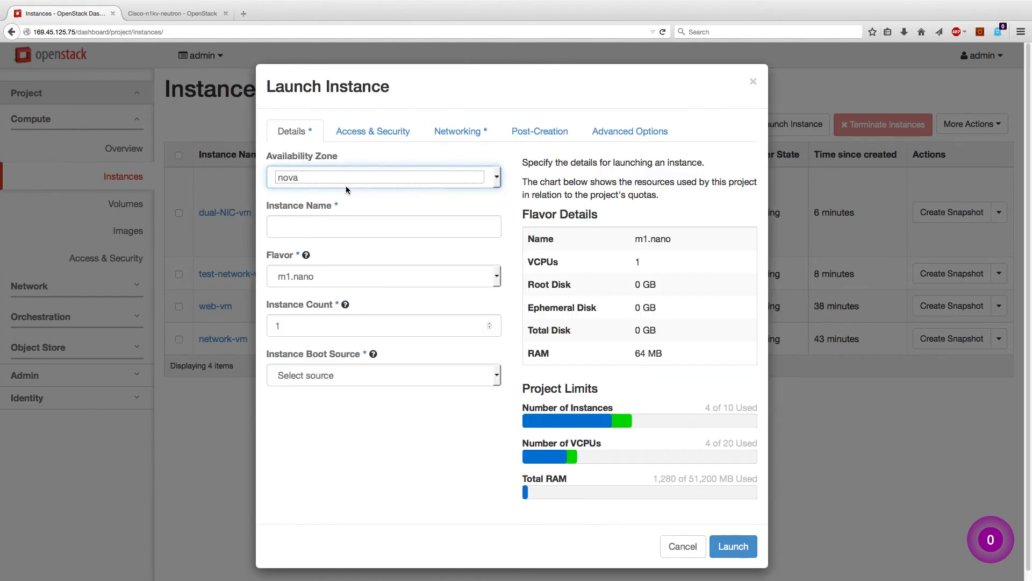
left_click(342, 229)
type("another-vm")
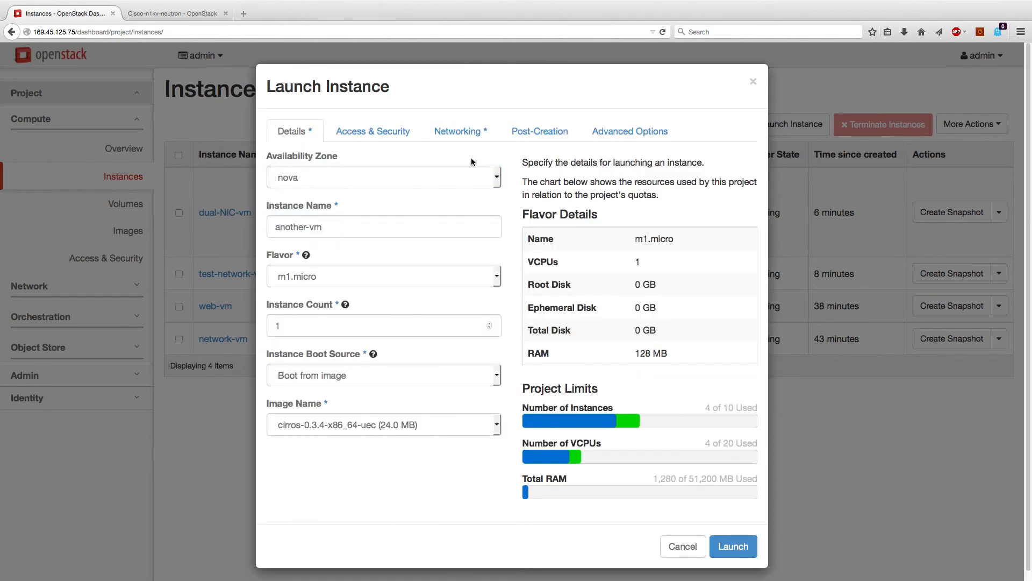
left_click(472, 131)
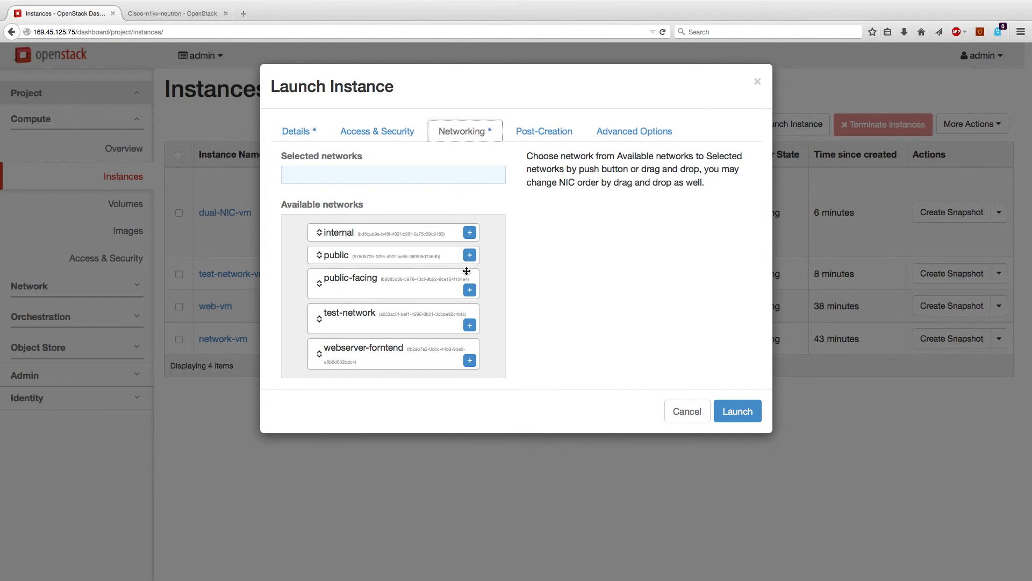
left_click(469, 291)
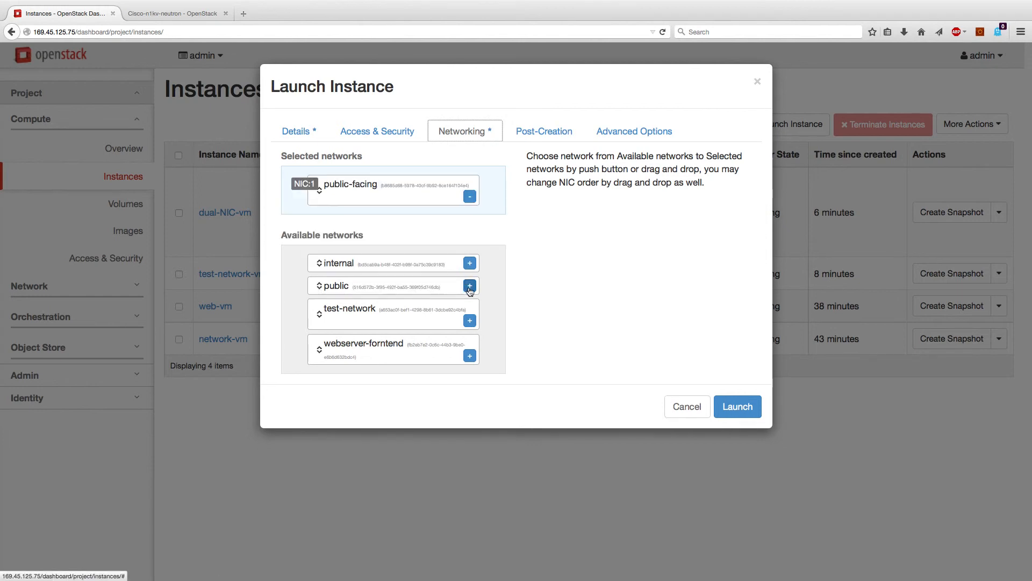
left_click(732, 409)
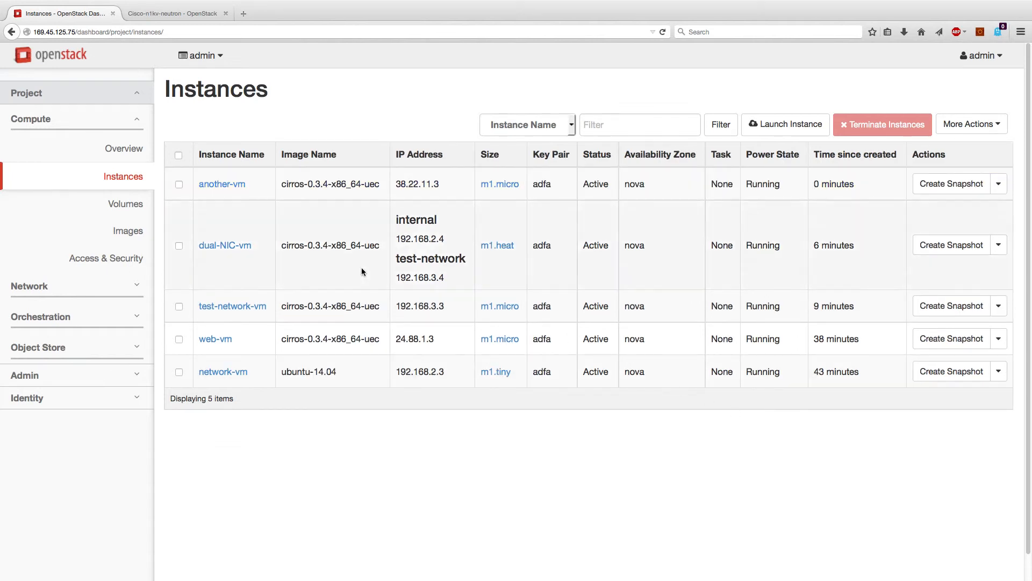
Check the topology for another-vm on public-facing, then go to Compute > Access & Security
left_click(57, 284)
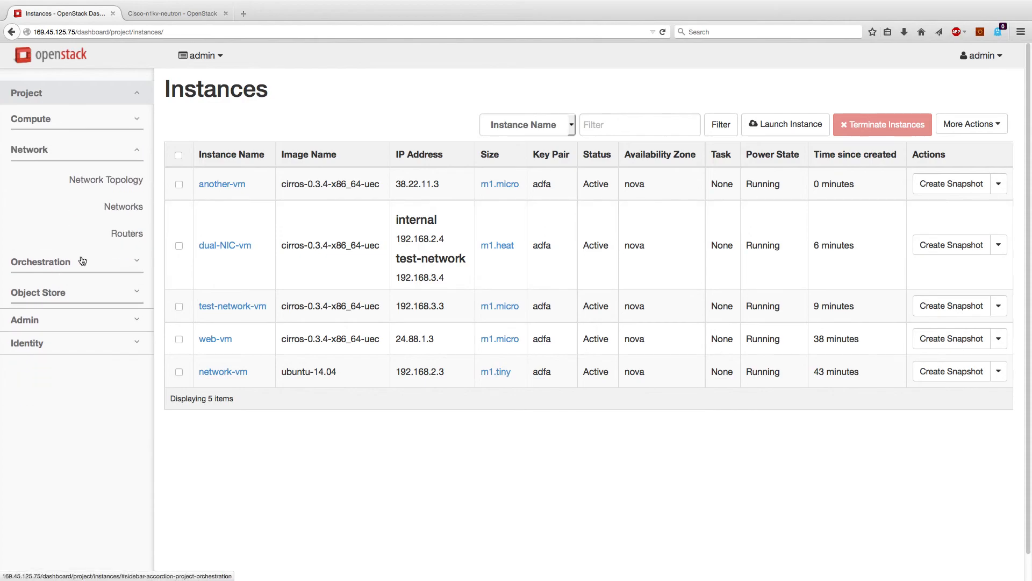
left_click(117, 179)
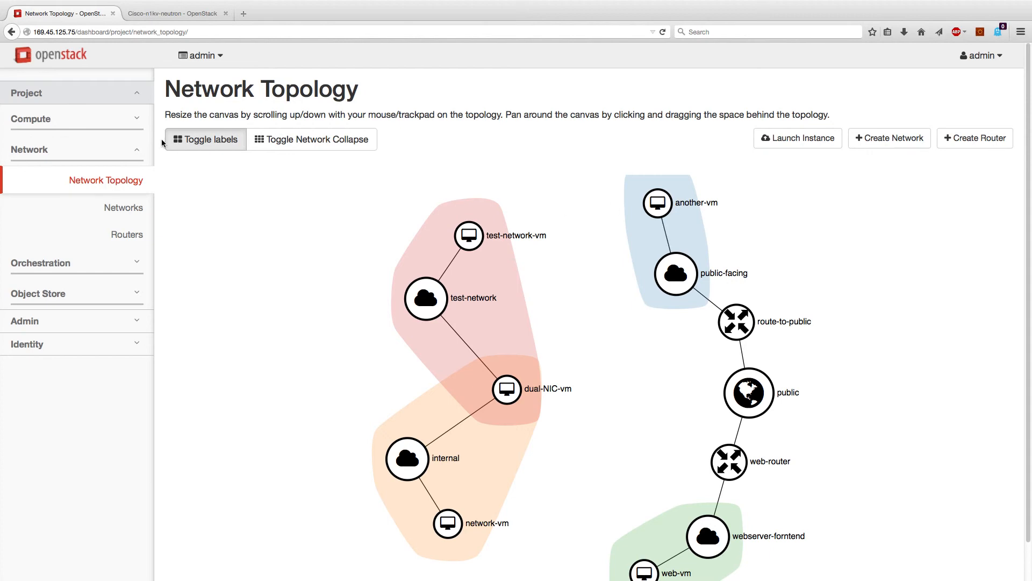
left_click(79, 122)
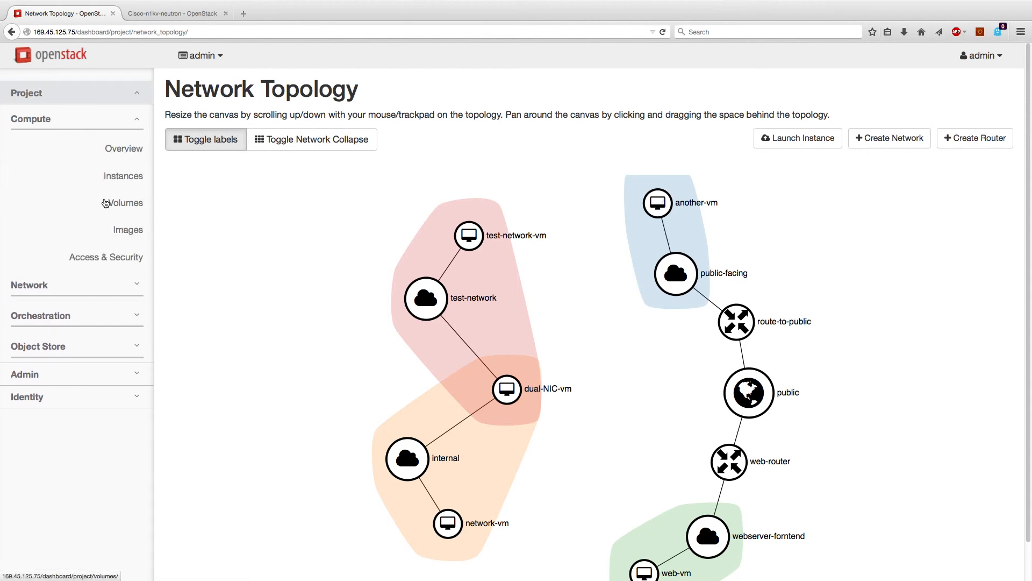
left_click(112, 257)
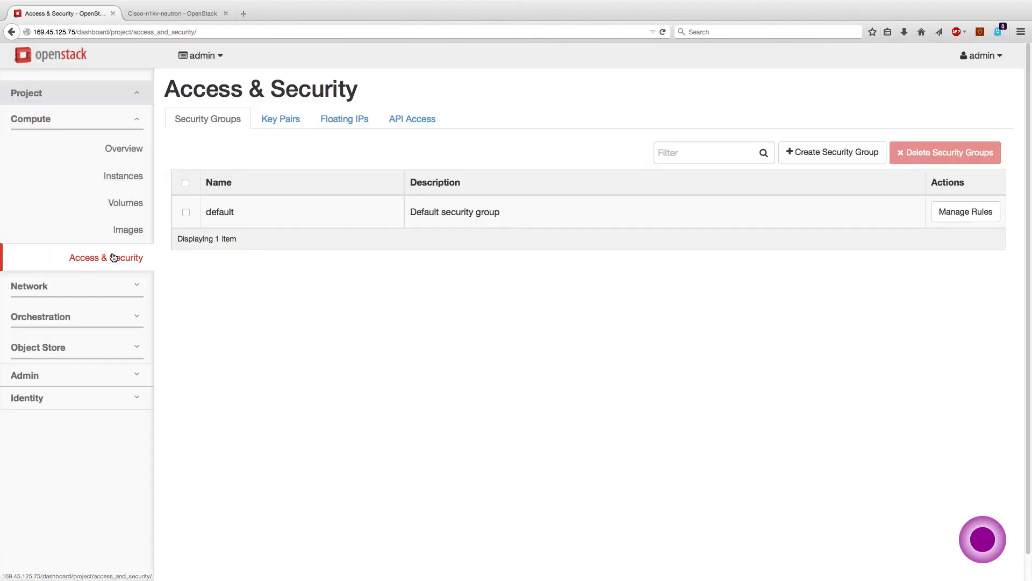
Allocate floating IP 172.24.4.5 to the project from the public pool
left_click(321, 118)
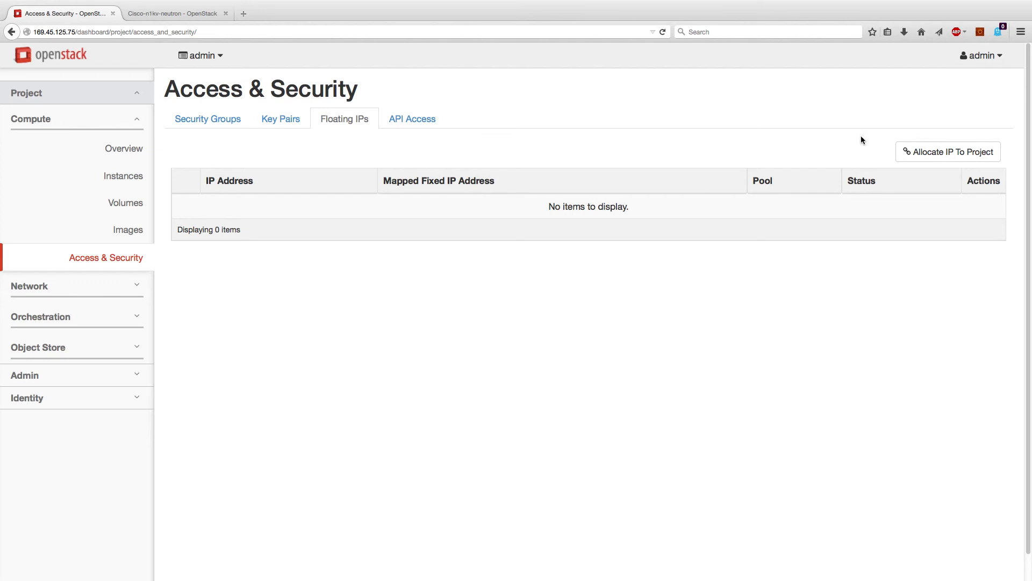
left_click(953, 153)
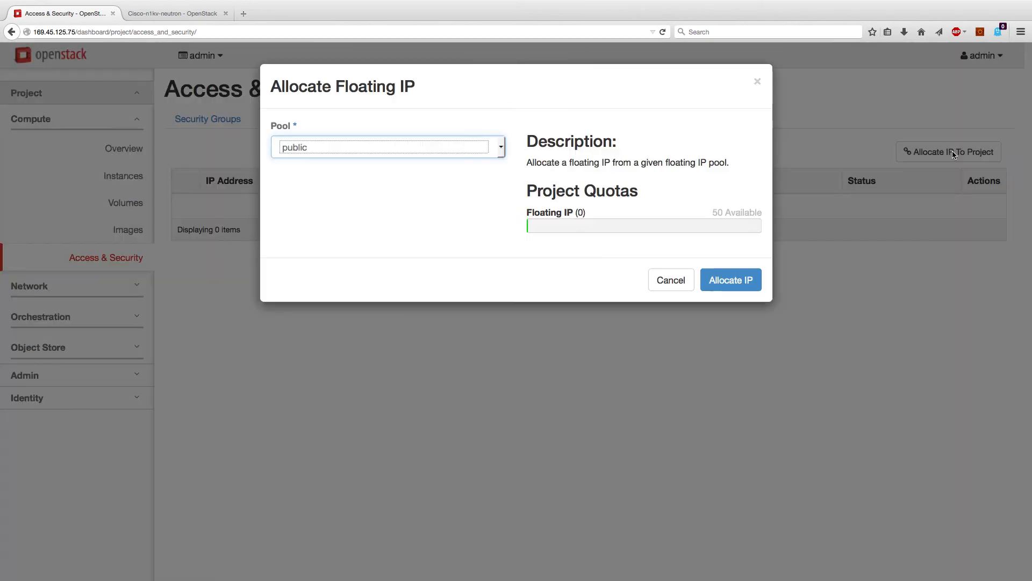
left_click(723, 280)
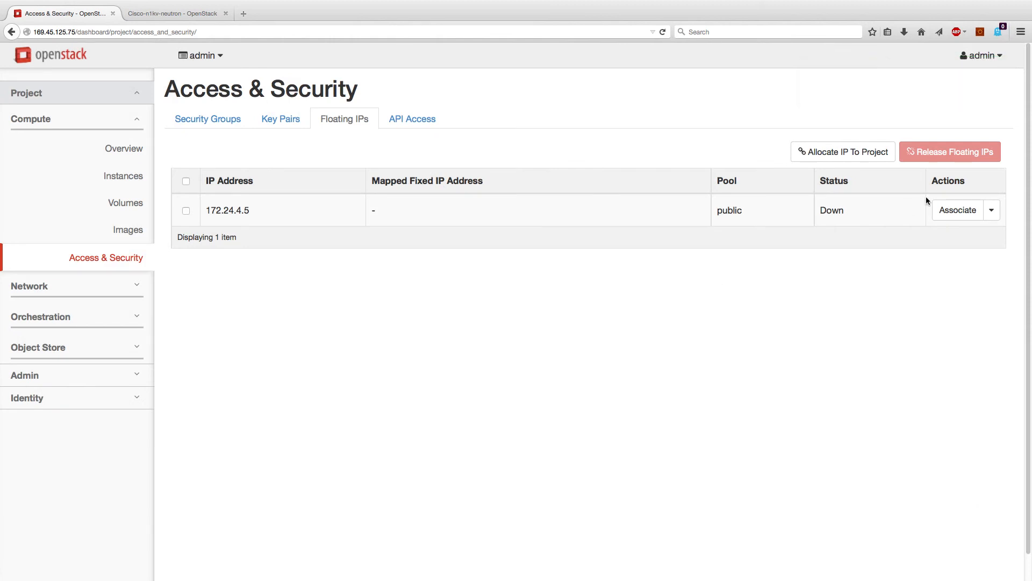
Associate floating IP 172.24.4.5 with another-vm's port 38.22.11.3
left_click(974, 210)
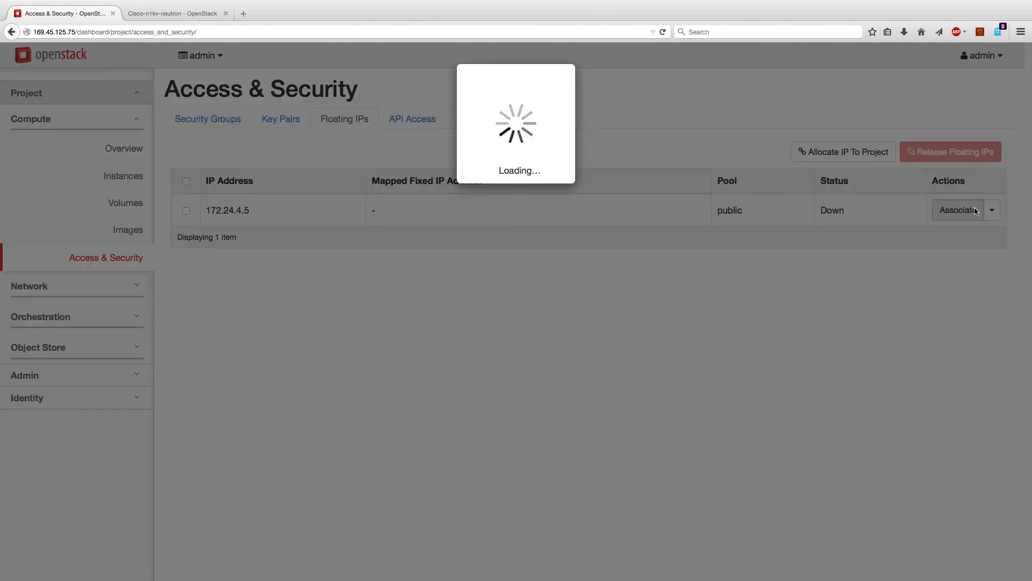
left_click(432, 230)
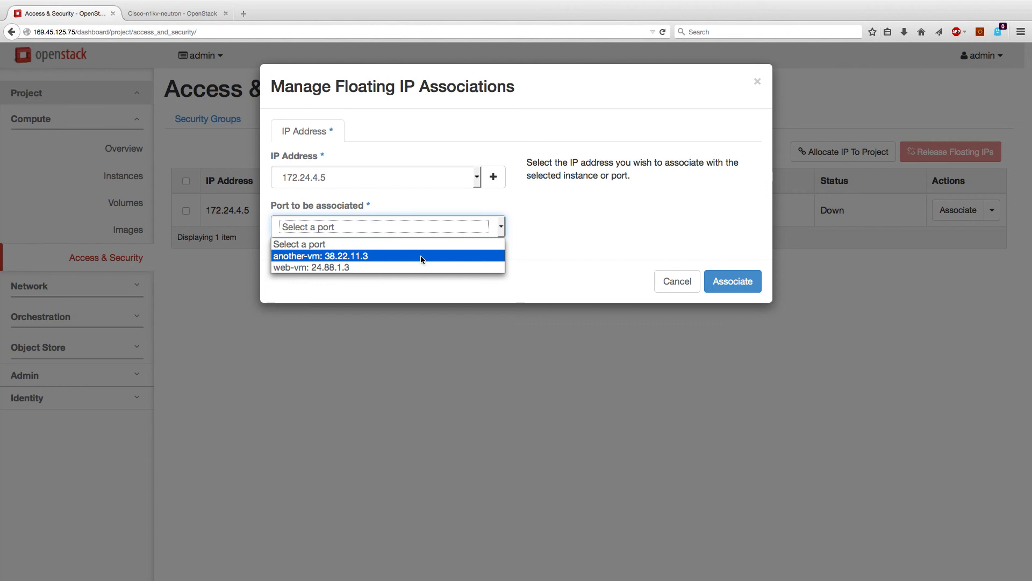
left_click(421, 257)
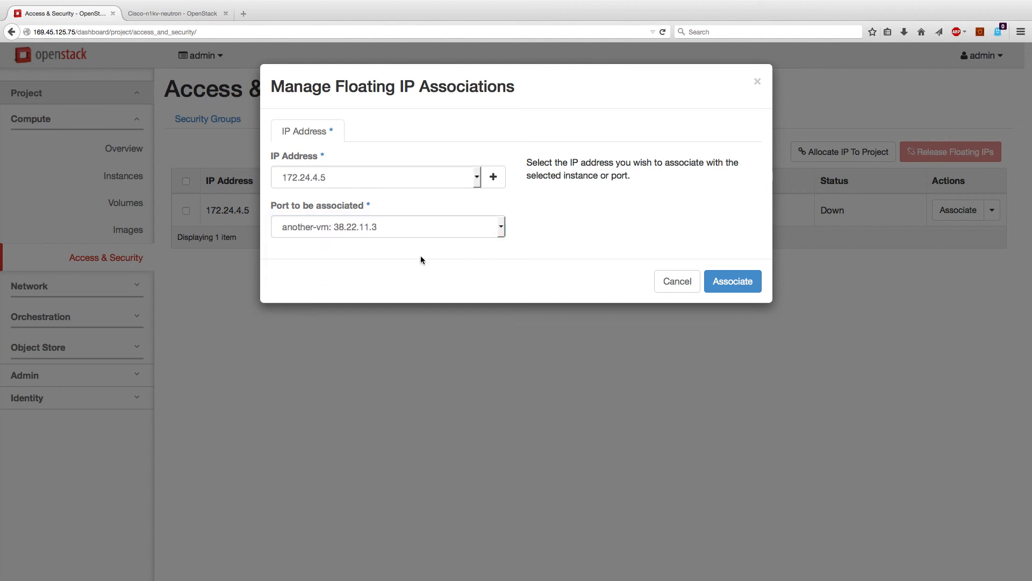
left_click(725, 286)
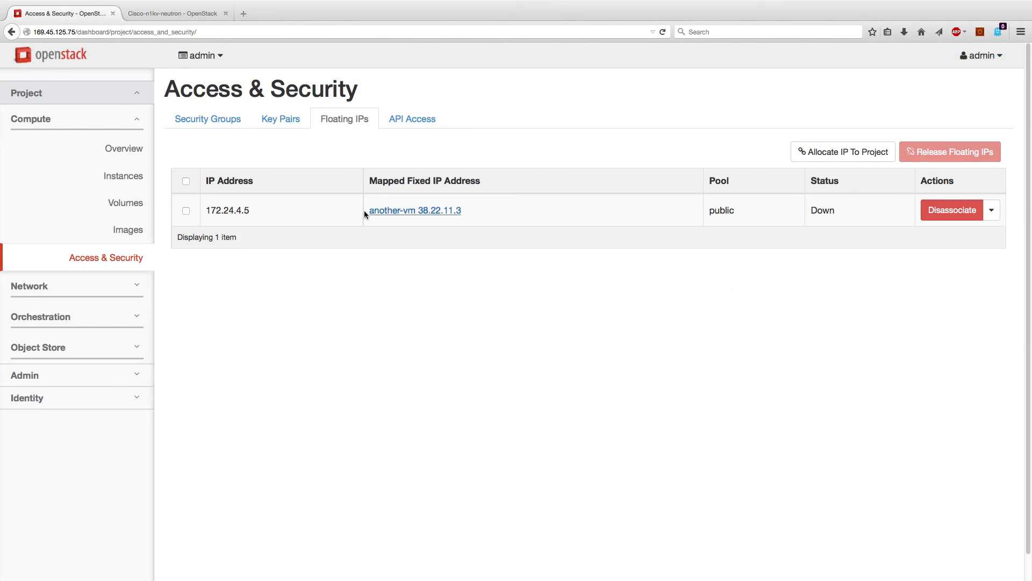
Open the Manage Rules page of the default security group from the Security Groups tab
left_click_drag(267, 211, 205, 211)
left_click(264, 328)
left_click(199, 118)
left_click(186, 212)
left_click(950, 212)
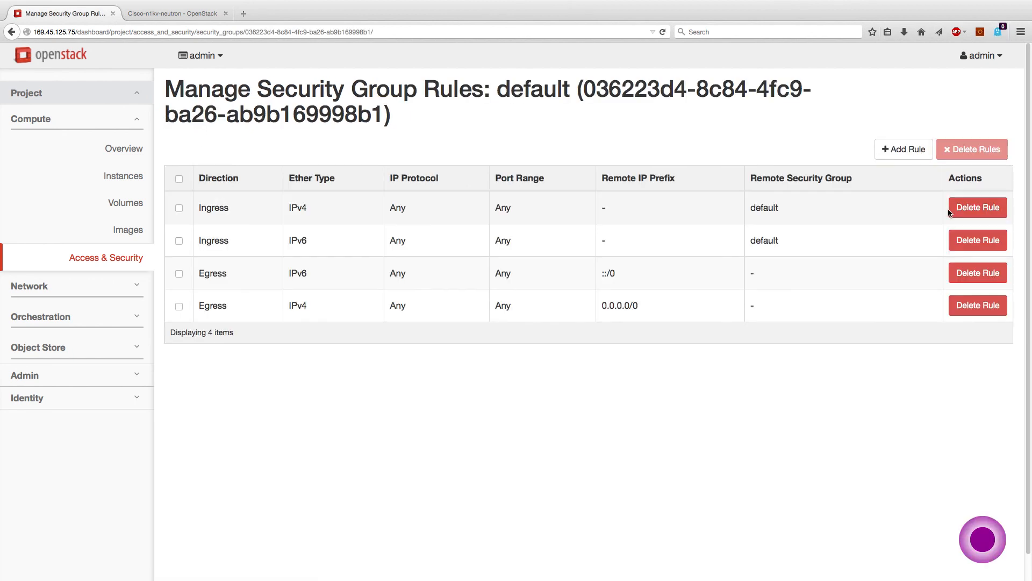